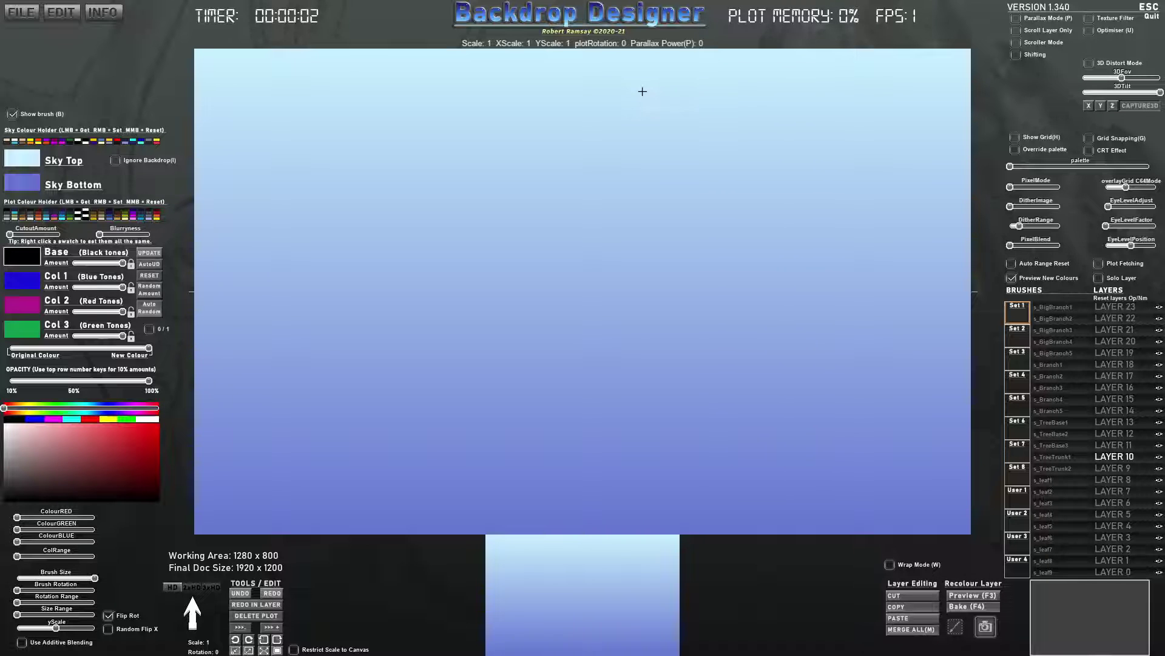
# - Switch to the User 1 brush set and start importing an image file into its empty slot beside layer 10
pyautogui.click(1019, 502)
pyautogui.click(1060, 456)
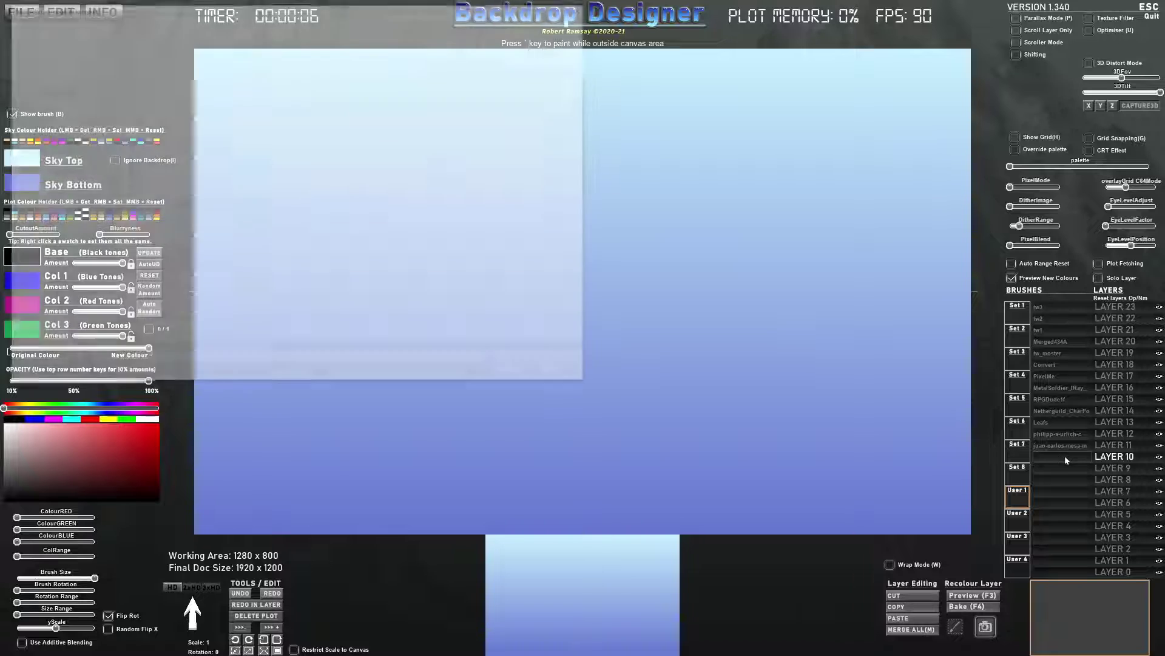
pyautogui.click(36, 80)
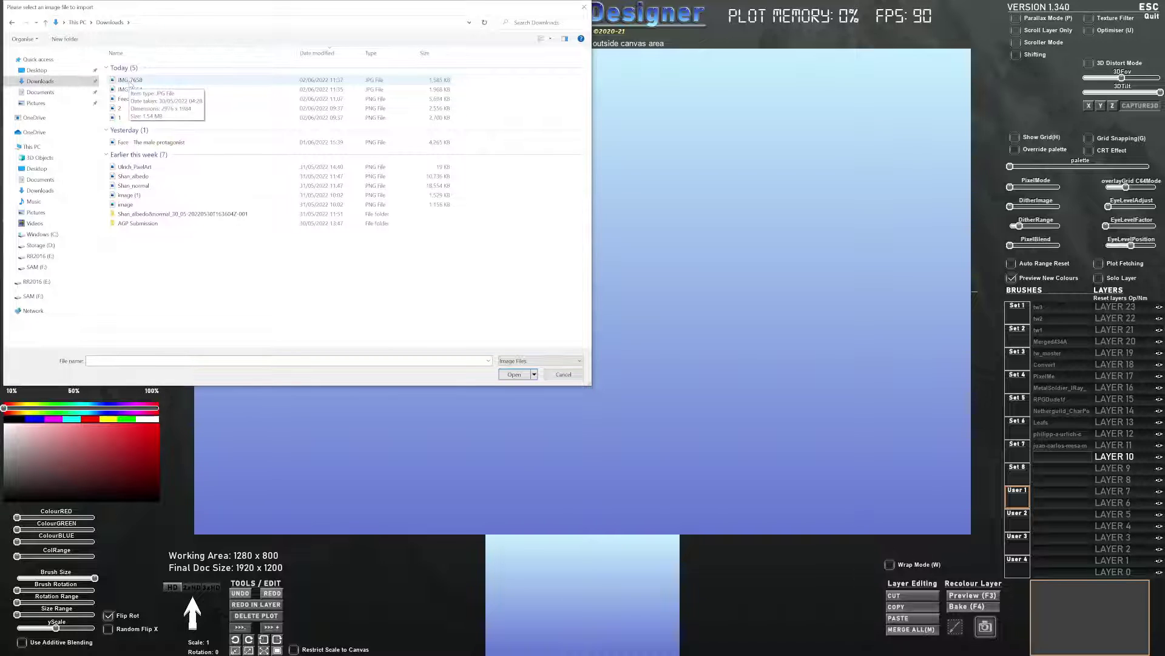
# - Switch to Chrome and save the opened mountain photo to the Desktop folder as a JPEG image
pyautogui.hotkey('alt', 'Tab')
pyautogui.click(307, 281)
pyautogui.rightClick(370, 296)
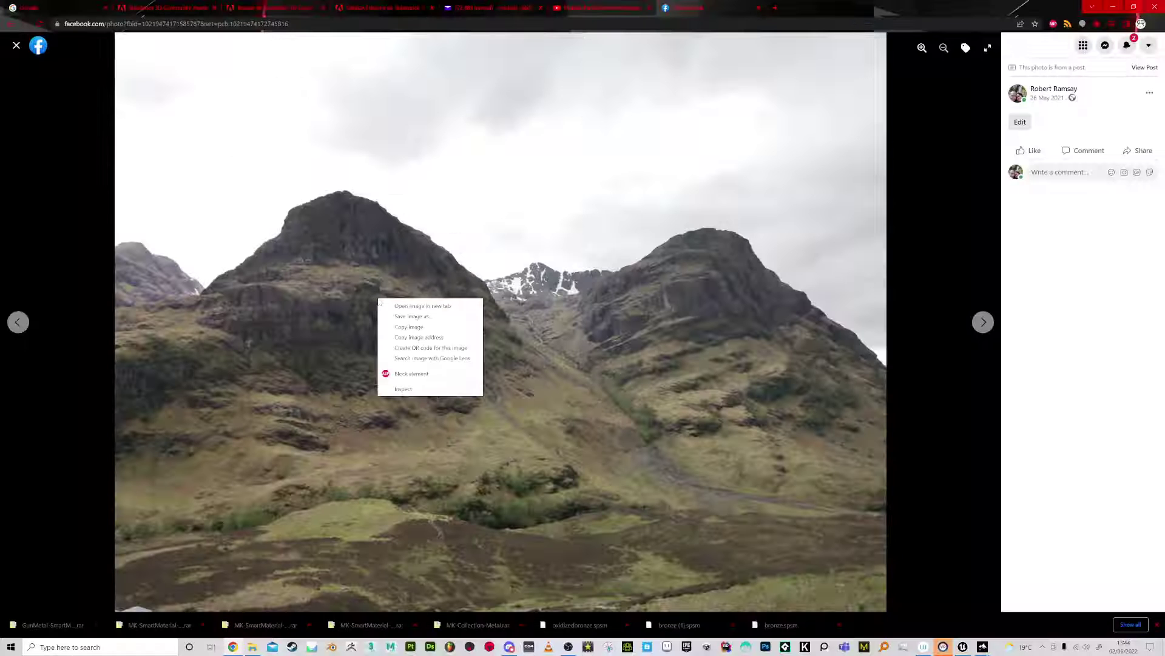
pyautogui.click(406, 313)
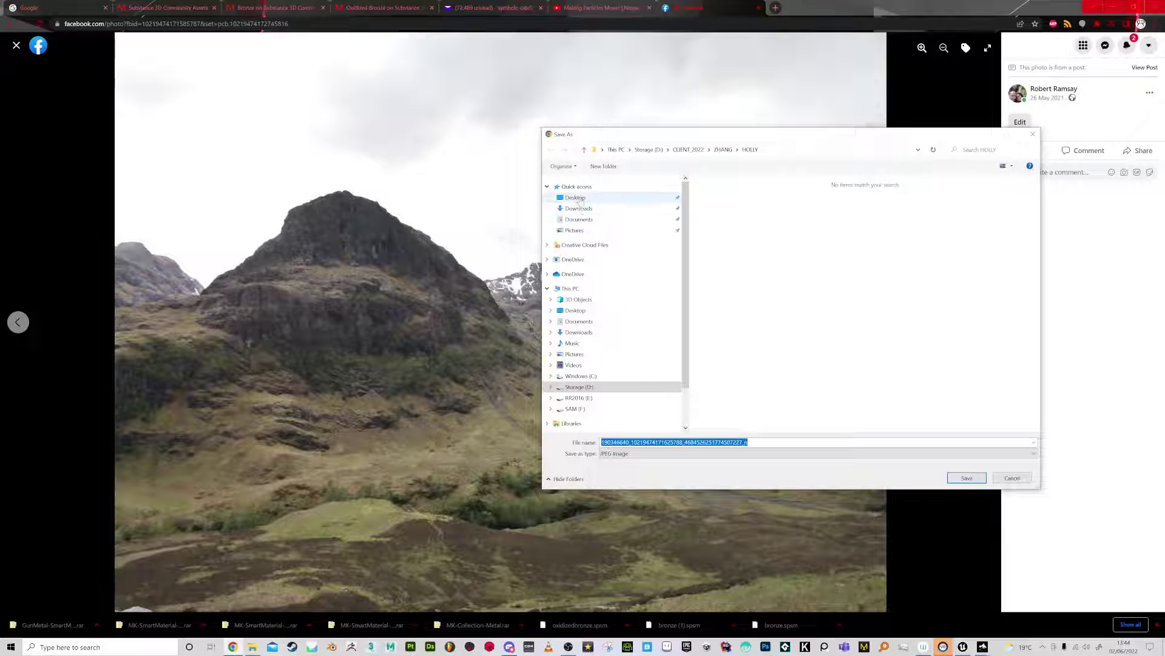
pyautogui.click(559, 193)
pyautogui.click(967, 478)
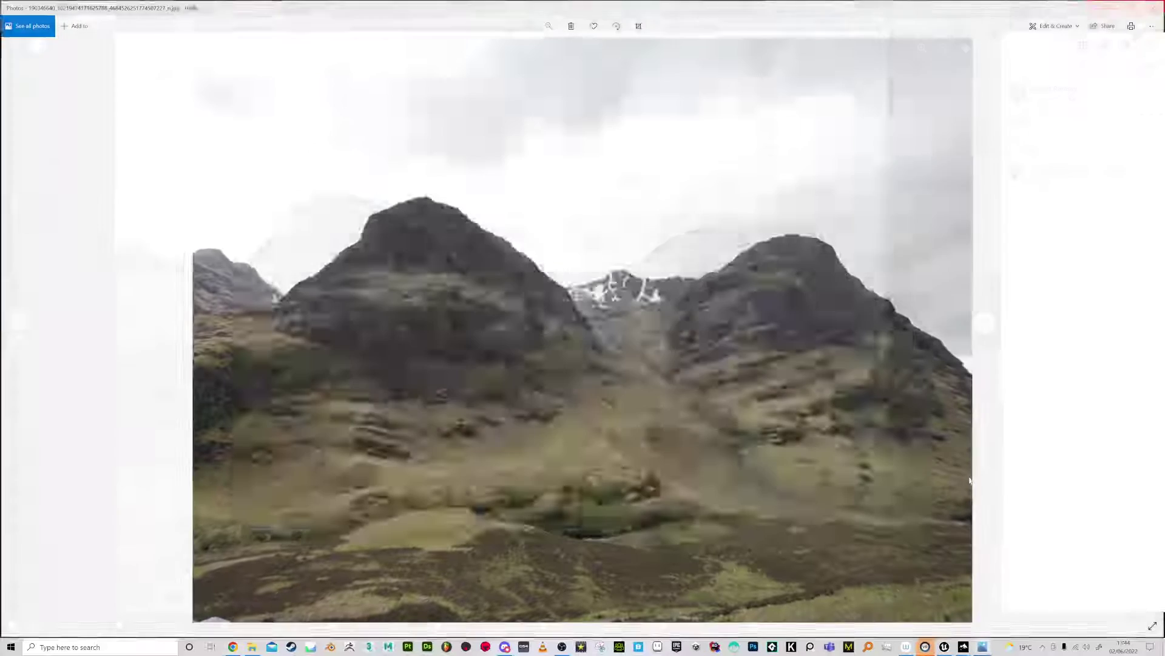
# - Return to the Backdrop Designer import dialog, load the saved mountain photo from the Desktop as a brush, and plot it across the canvas on layer 10
pyautogui.hotkey('alt', 'Tab')
pyautogui.click(413, 340)
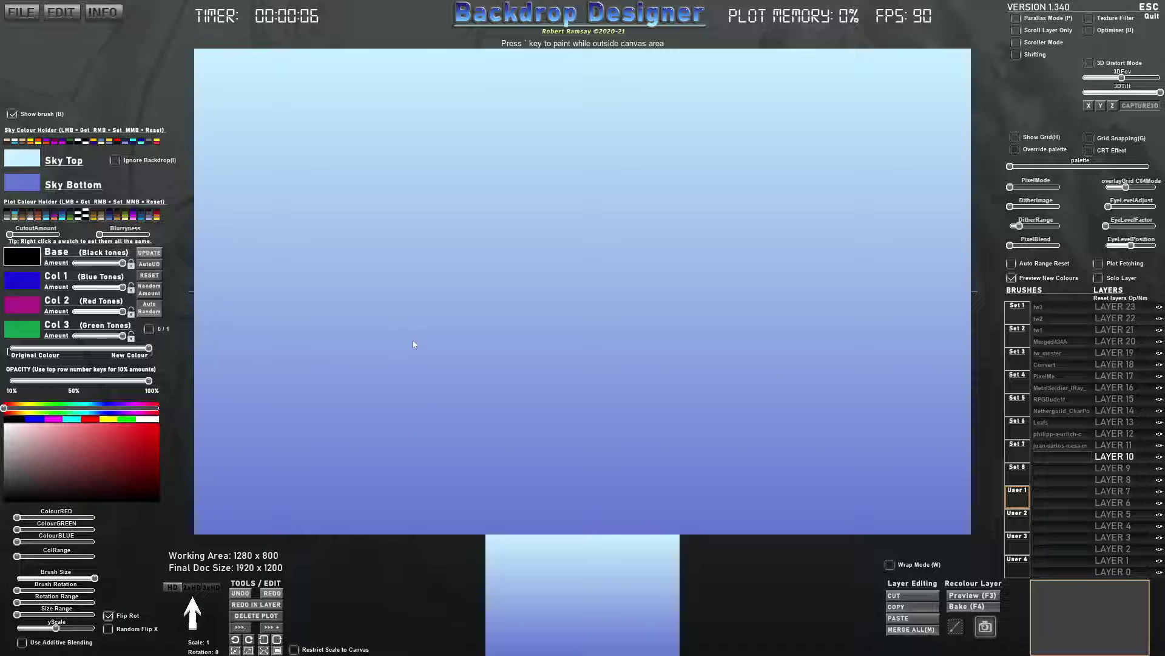
pyautogui.hotkey('alt', 'Tab')
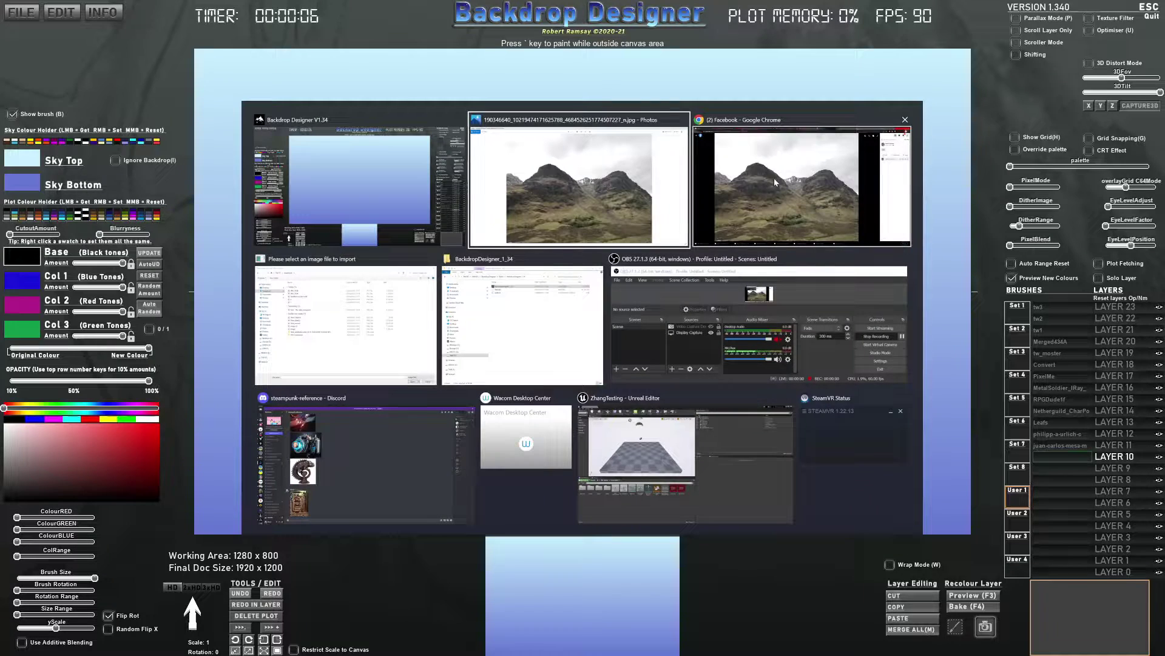
pyautogui.click(407, 351)
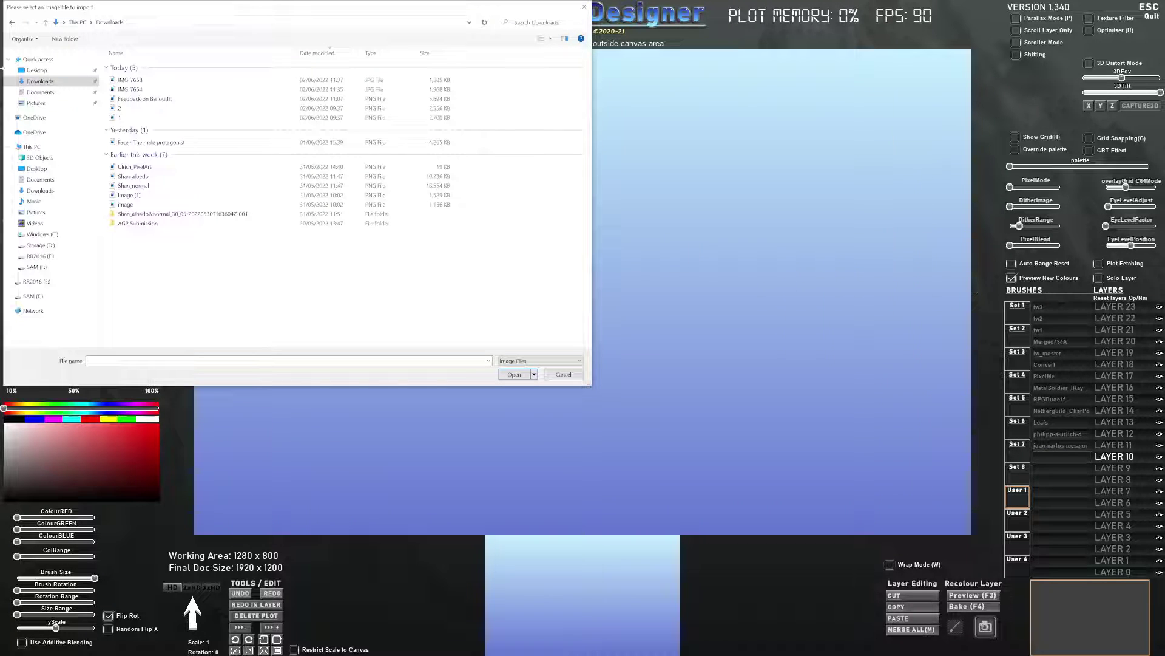
pyautogui.click(36, 70)
pyautogui.click(288, 261)
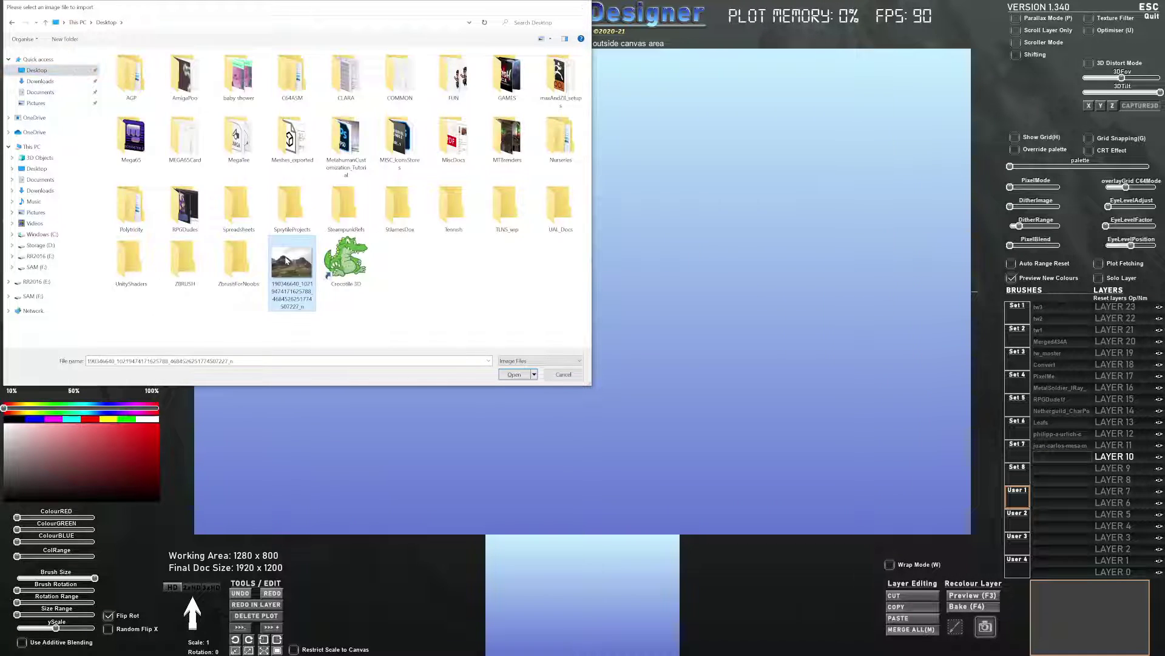
pyautogui.doubleClick(287, 261)
pyautogui.click(619, 347)
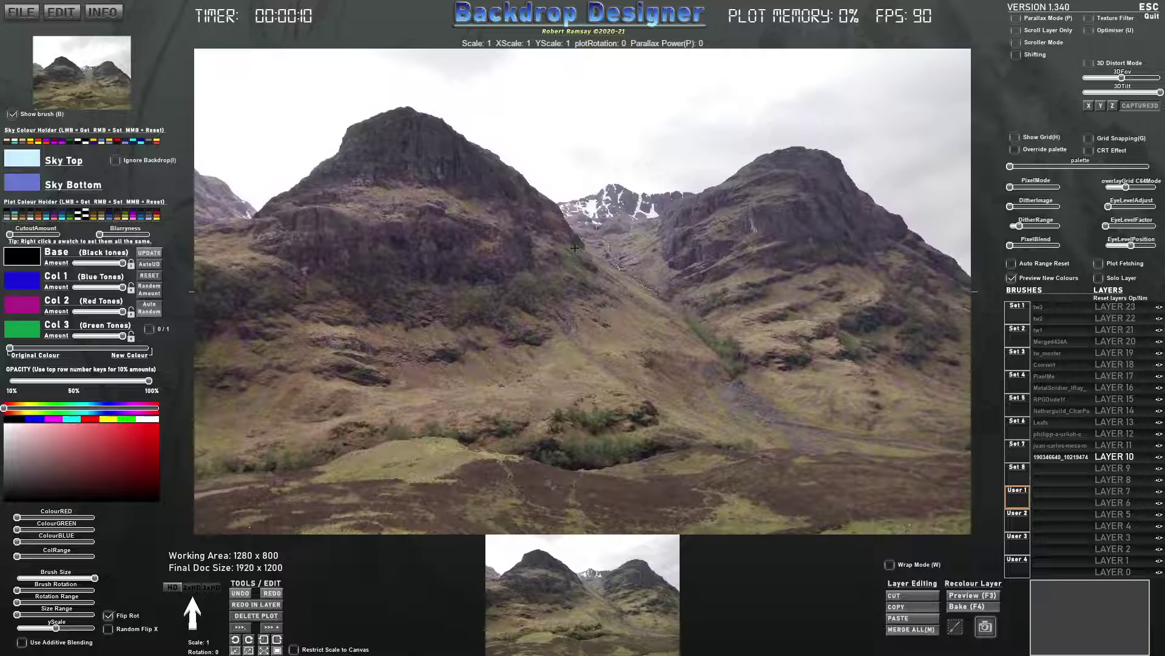
pyautogui.click(597, 251)
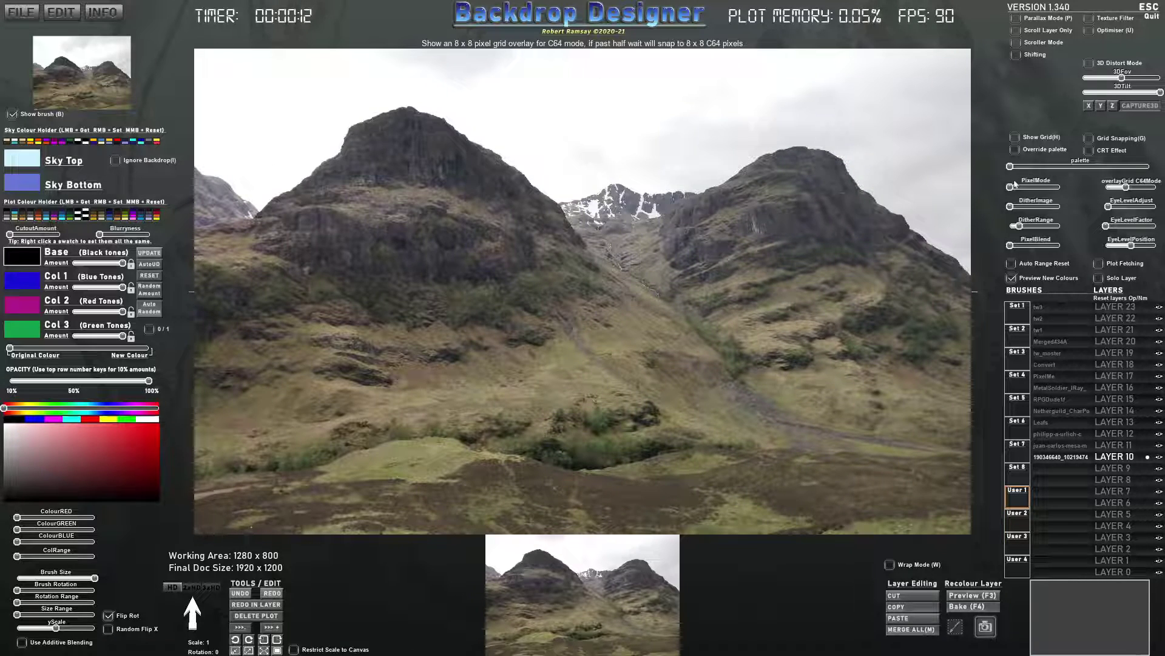
# - Set the pixel mode to 320x200px C64 with the grid overlay off, PixelBlend at maximum and a slightly higher DitherRange
pyautogui.moveTo(1011, 187); pyautogui.dragTo(1016, 188)
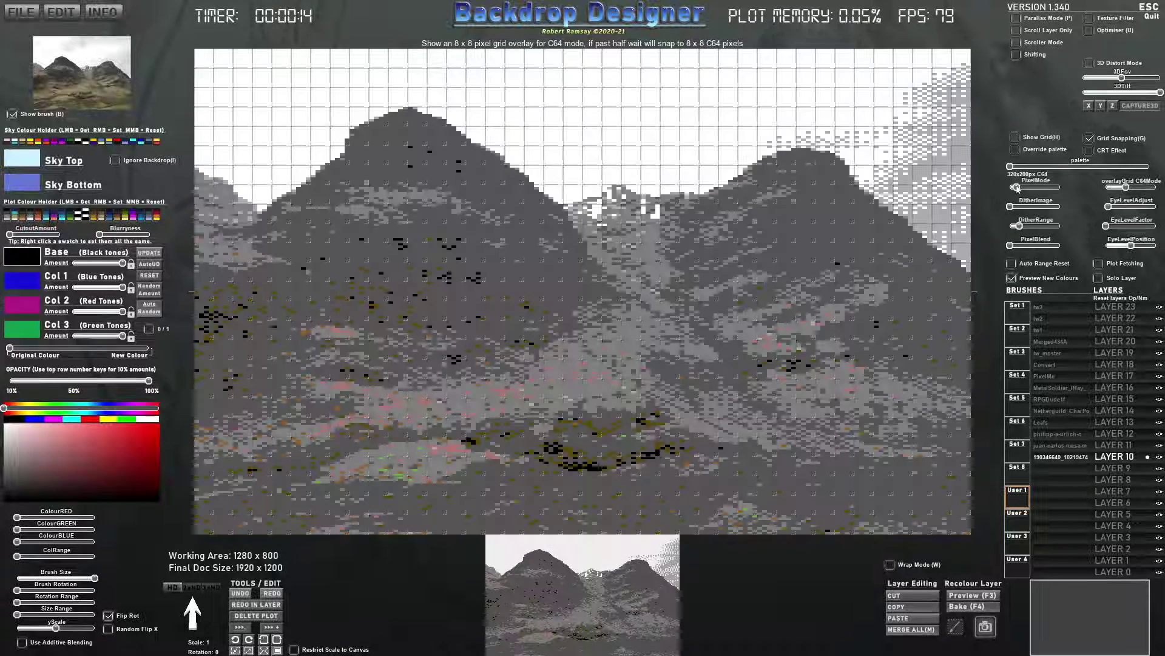
pyautogui.moveTo(1112, 188); pyautogui.dragTo(1106, 187)
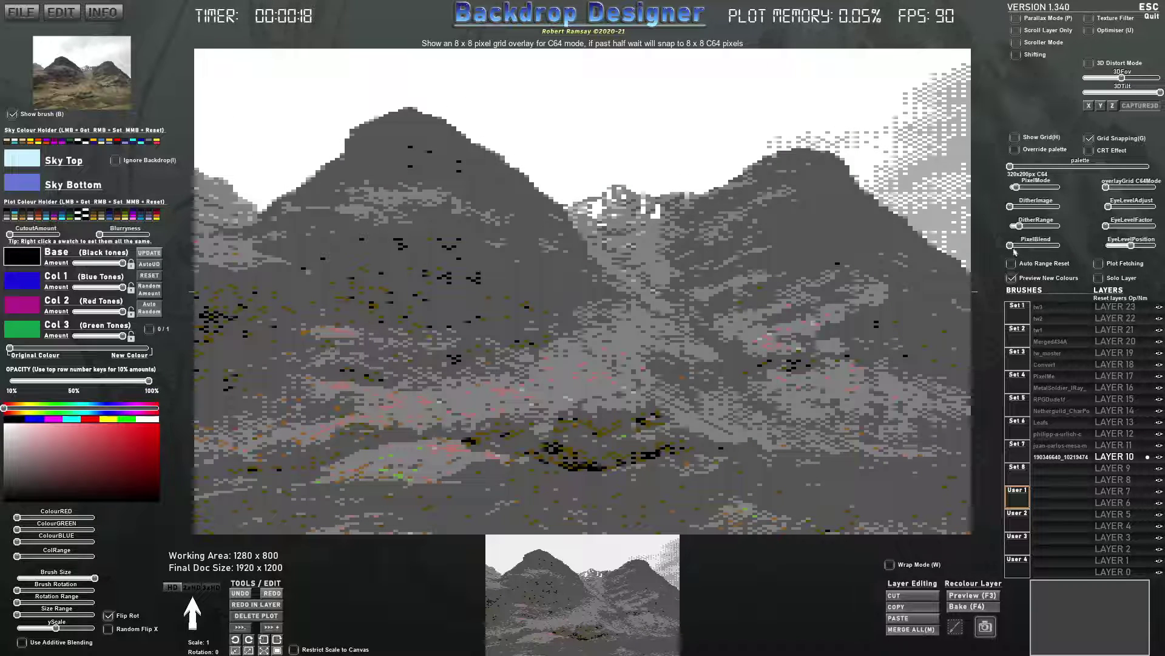
pyautogui.moveTo(1018, 247); pyautogui.dragTo(1060, 247)
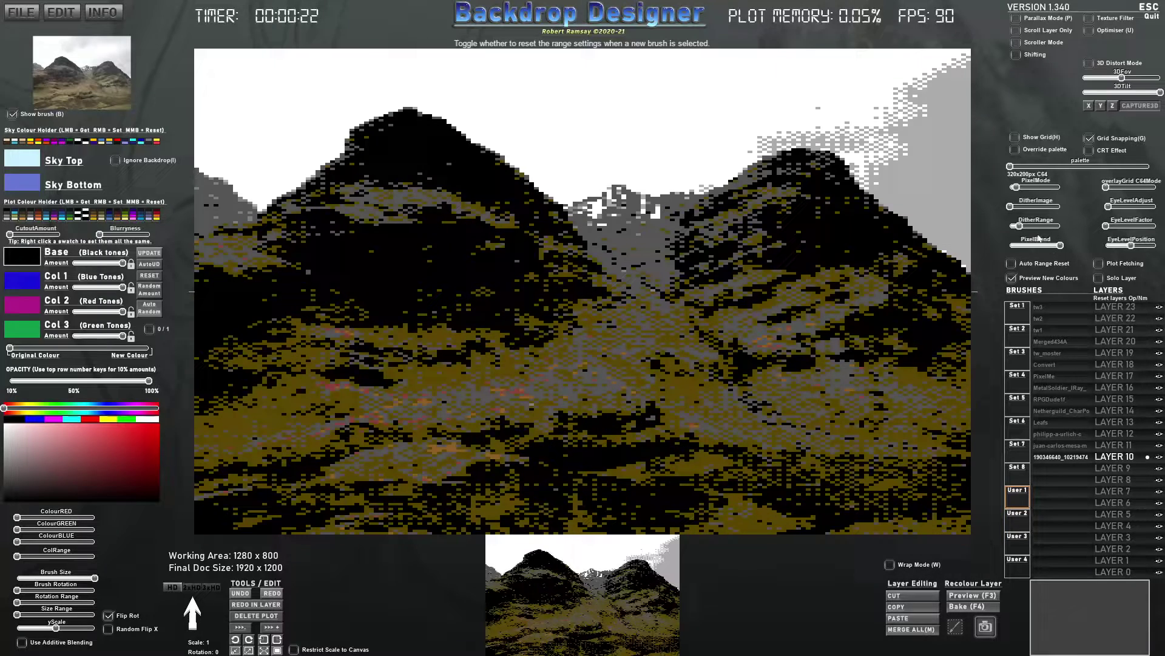
pyautogui.moveTo(1020, 228); pyautogui.dragTo(1023, 227)
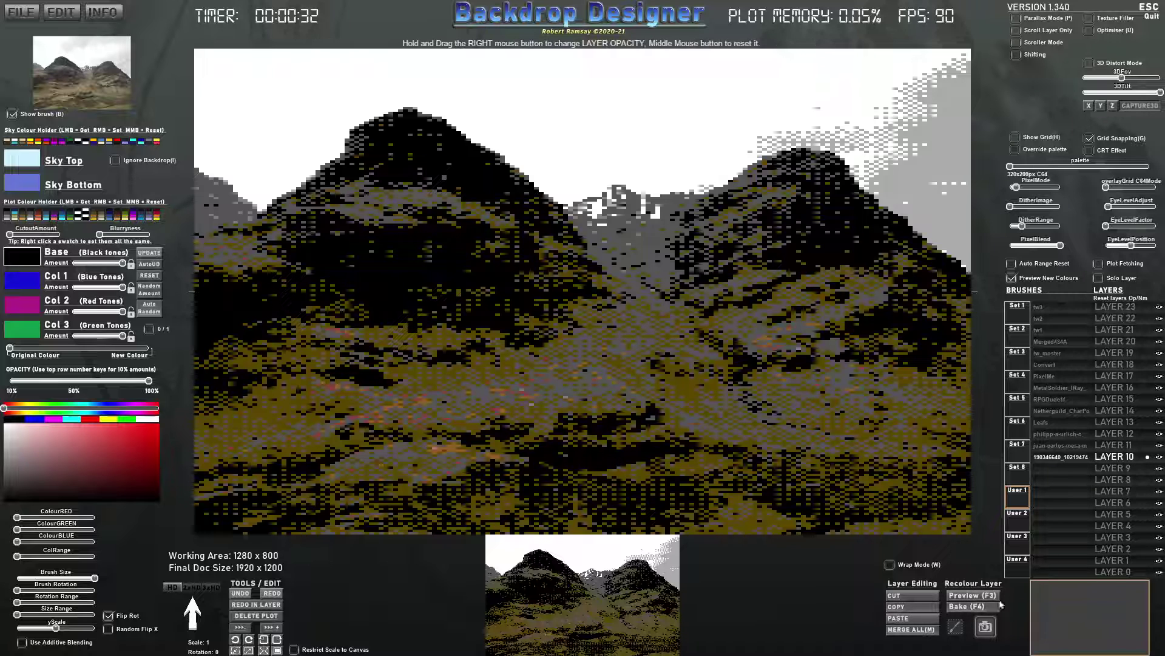
# - Copy the mountain photo from layer 10 and paste it into layer 11
pyautogui.click(913, 607)
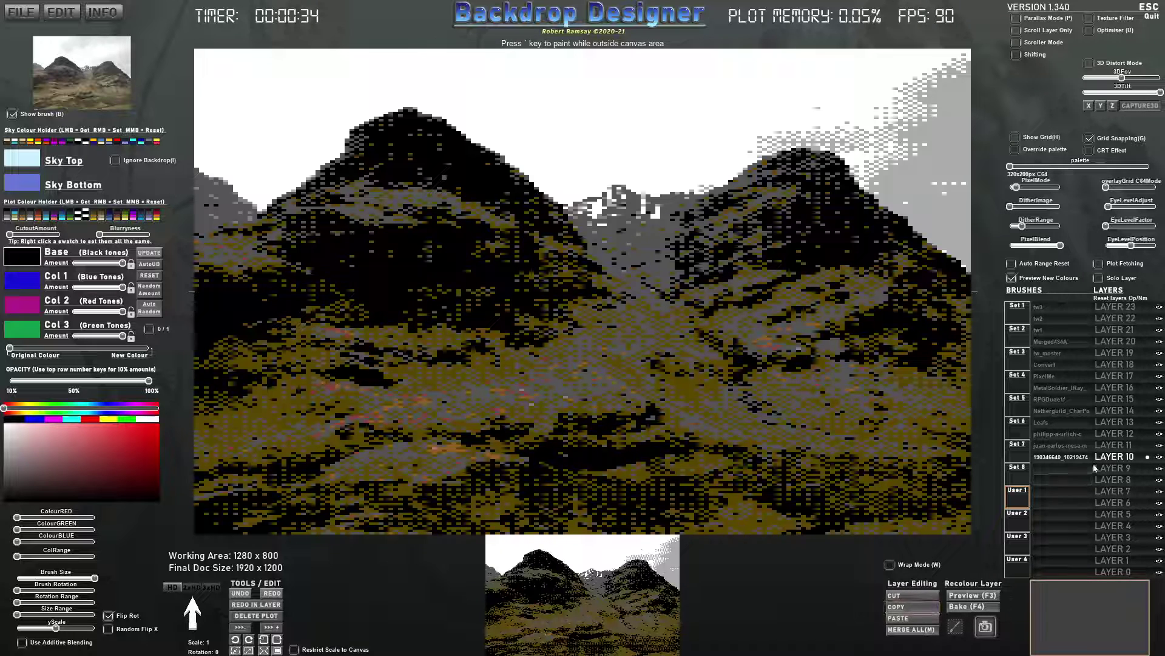
pyautogui.click(1120, 448)
pyautogui.click(905, 618)
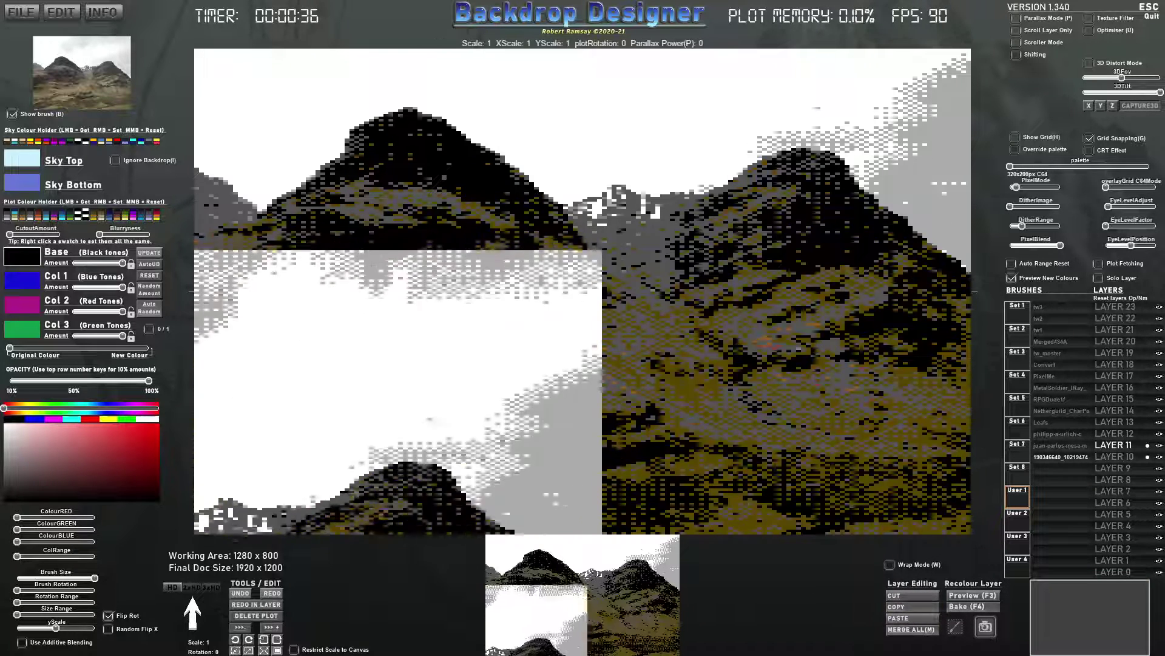
# - Apply additive blending to the mountain copy on layer 11 and reduce that layer's opacity
pyautogui.click(22, 642)
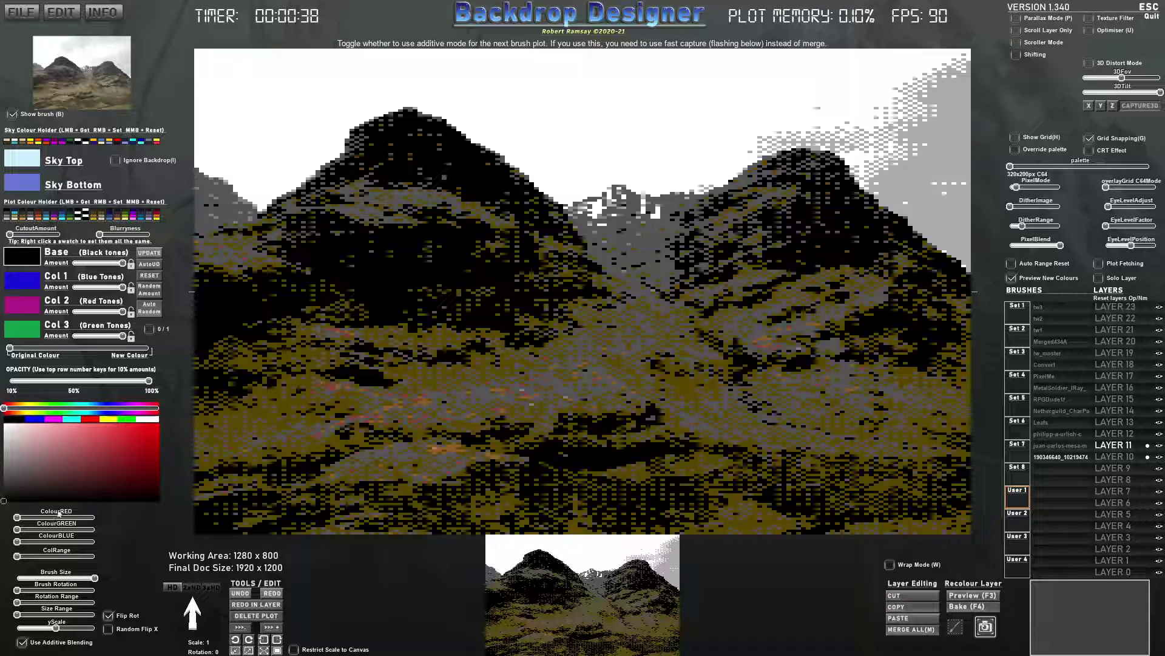
pyautogui.click(151, 255)
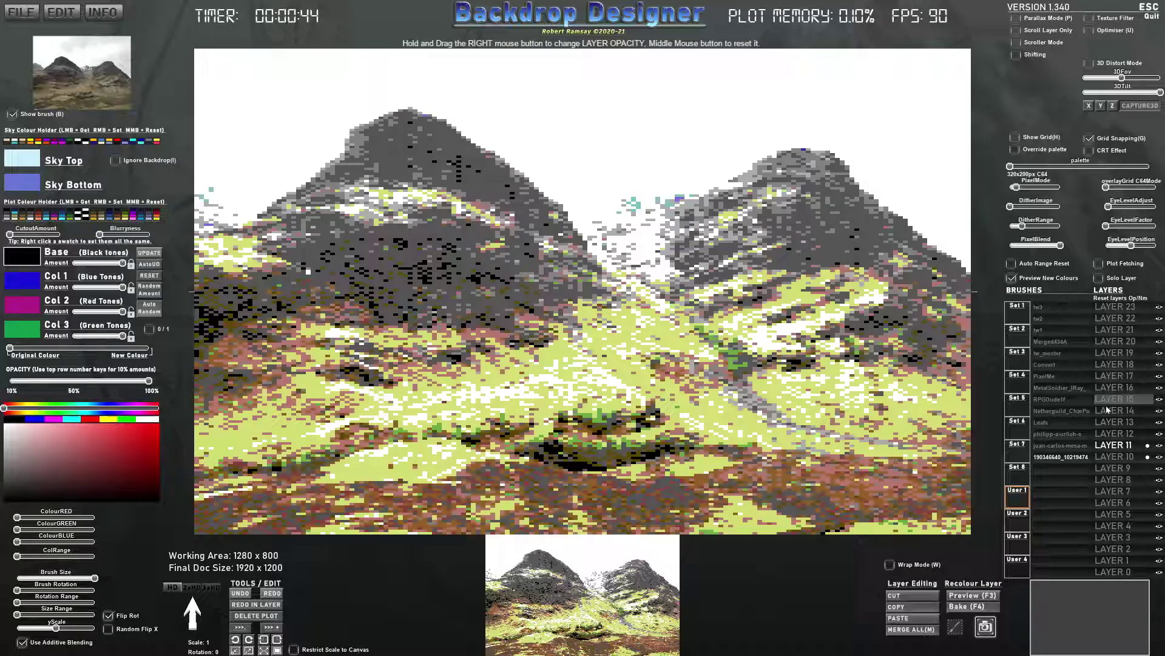
pyautogui.moveTo(1129, 445)
pyautogui.mouseDown()
pyautogui.moveTo(1104, 447)
pyautogui.moveTo(1128, 444)
pyautogui.mouseUp()
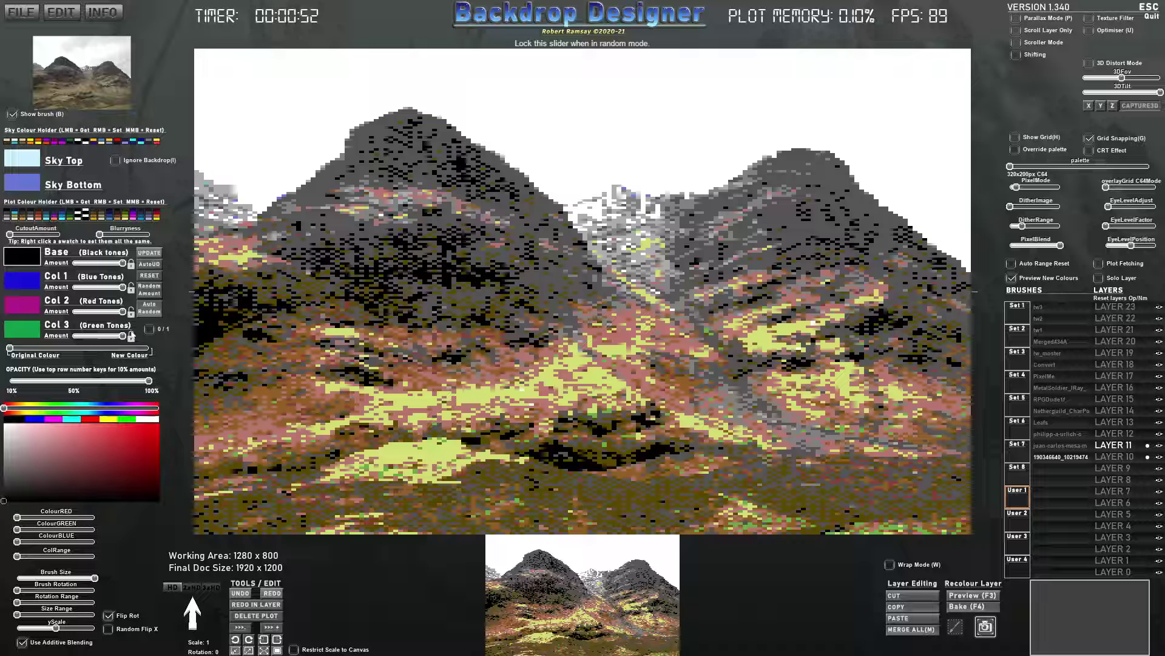
# - Set the recolouring fully to New Colour with automatic updating, and try the plot colour presets, settling on the dark brown and tan one
pyautogui.moveTo(20, 352); pyautogui.dragTo(147, 351)
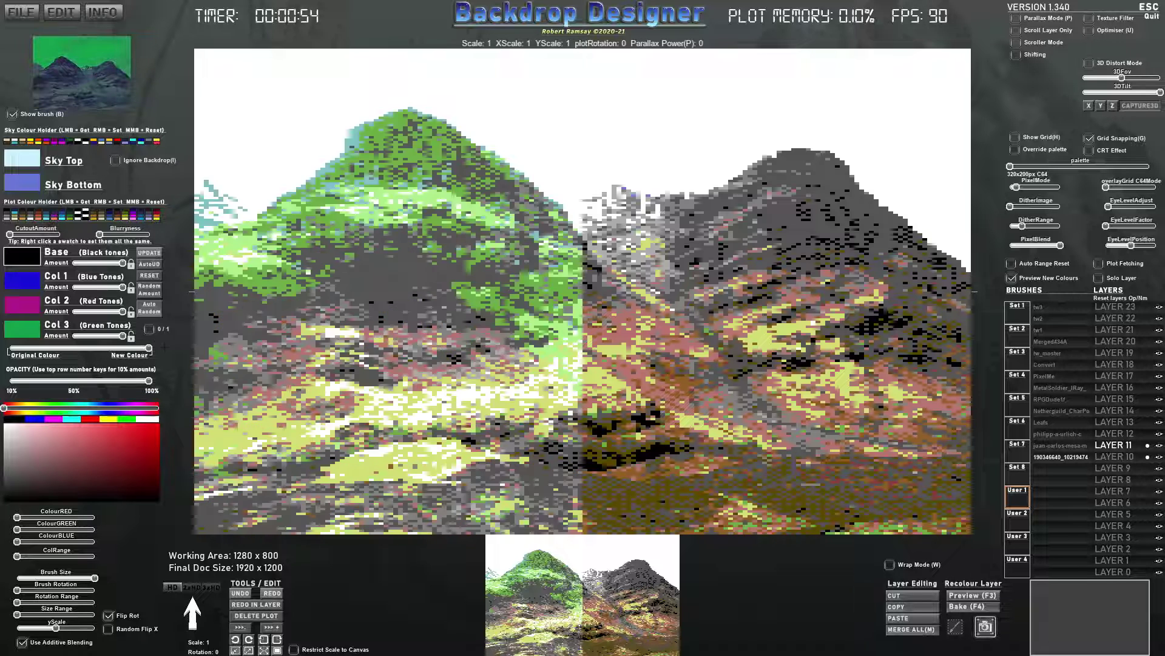
pyautogui.click(151, 265)
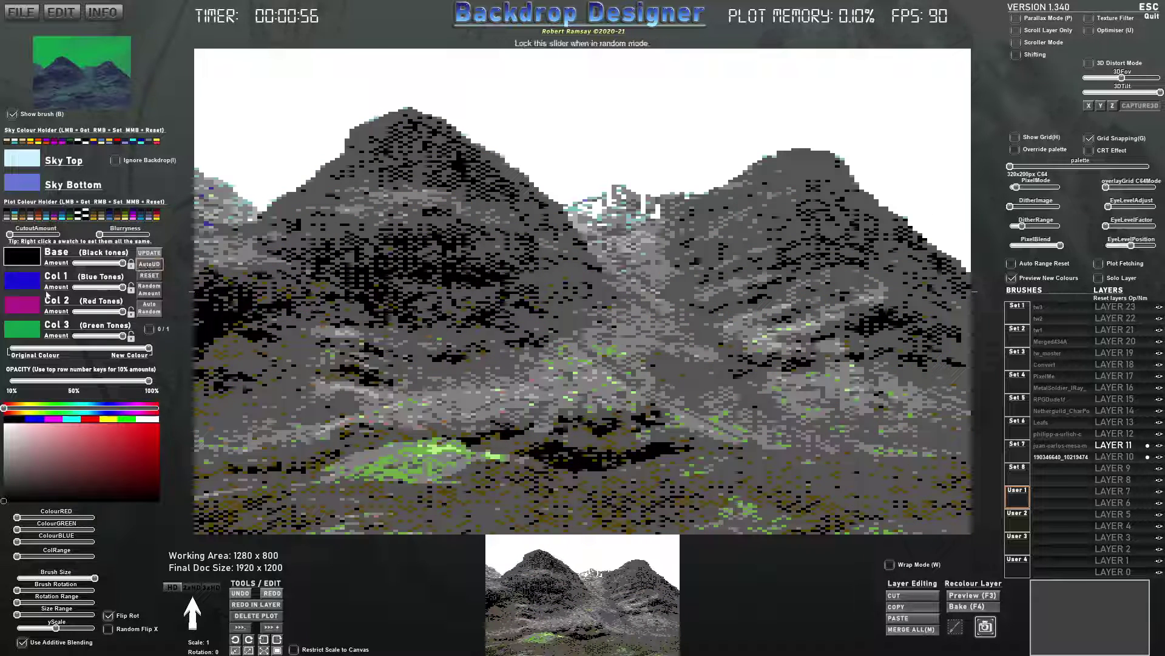
pyautogui.click(126, 216)
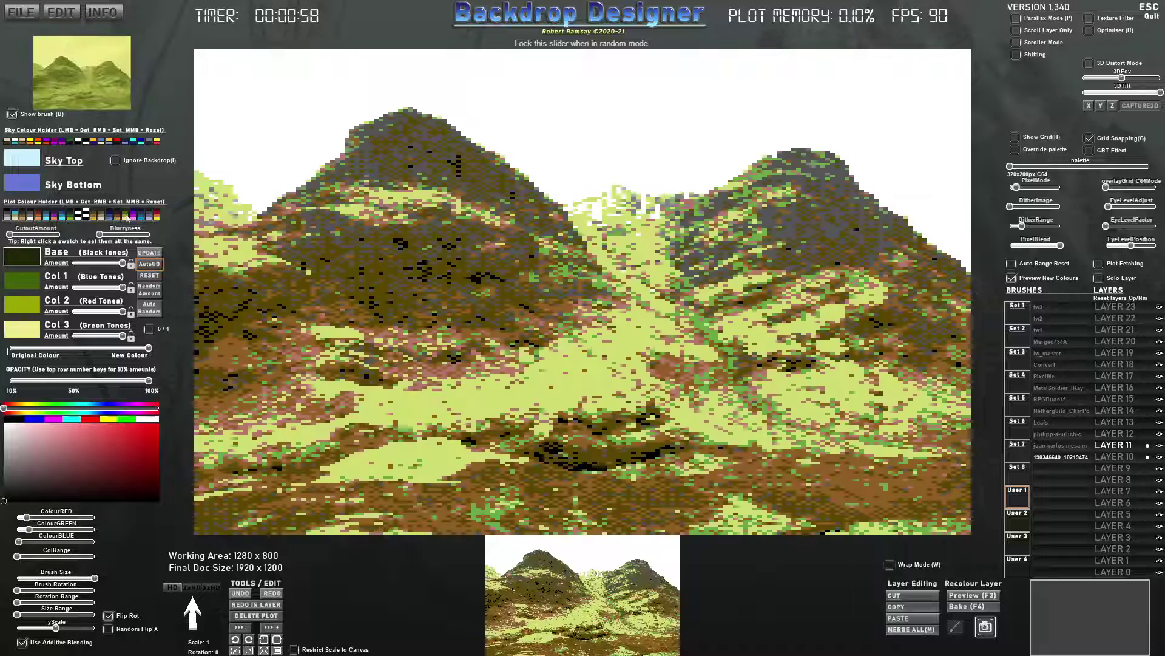
pyautogui.click(133, 215)
pyautogui.click(143, 217)
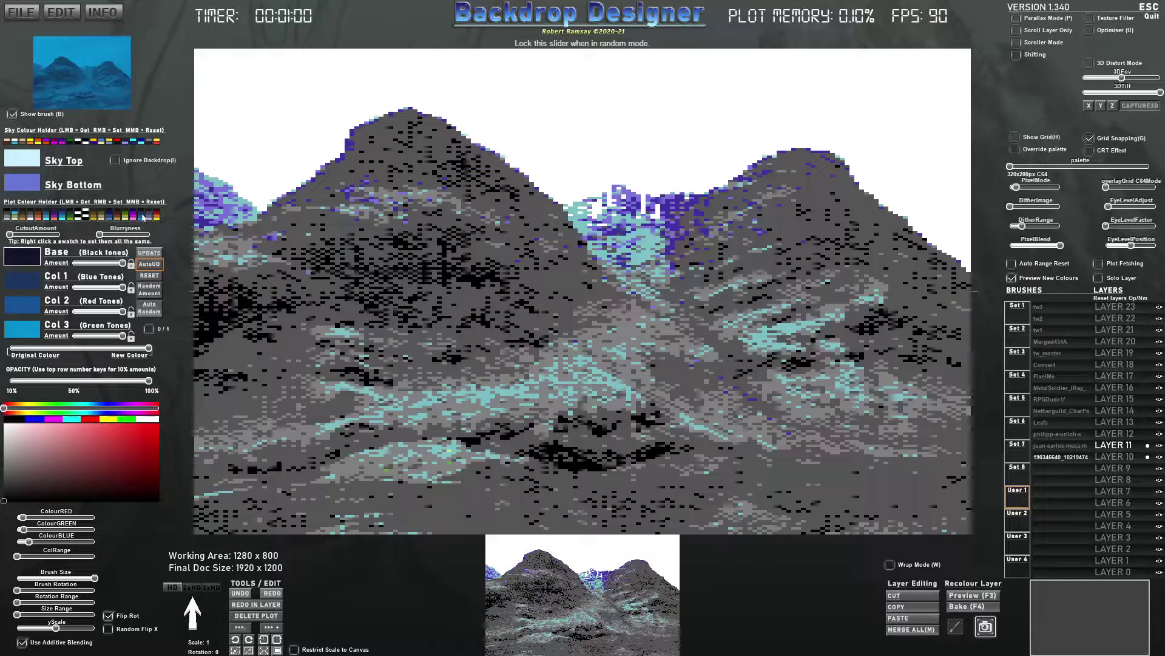
pyautogui.click(153, 217)
pyautogui.click(156, 217)
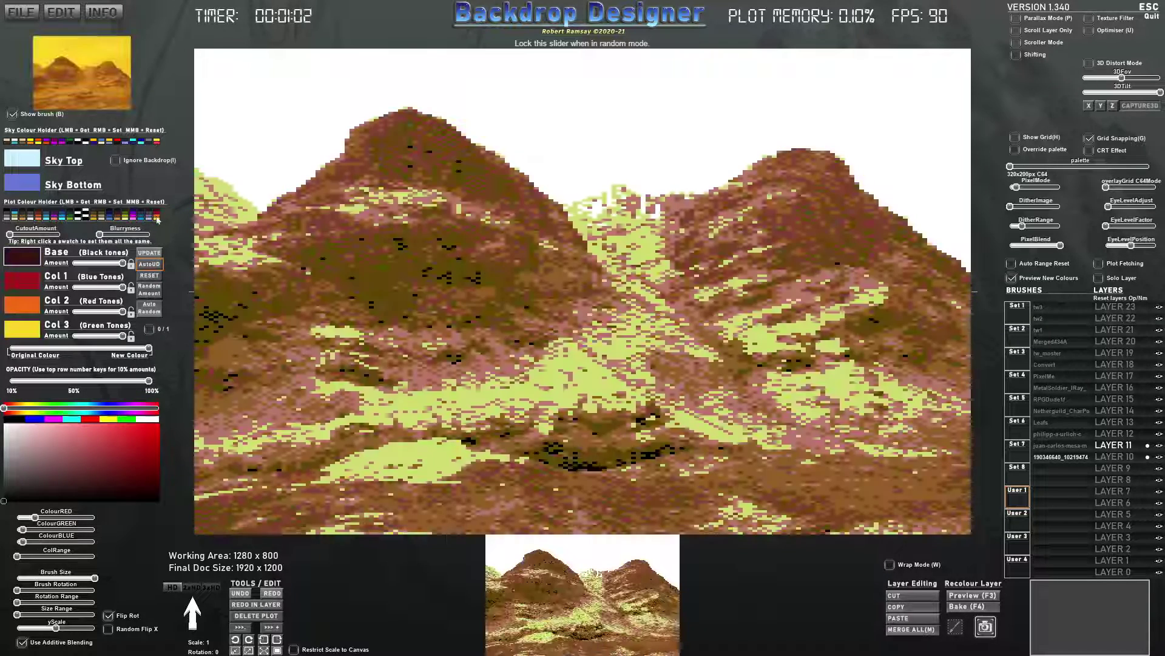
pyautogui.click(100, 217)
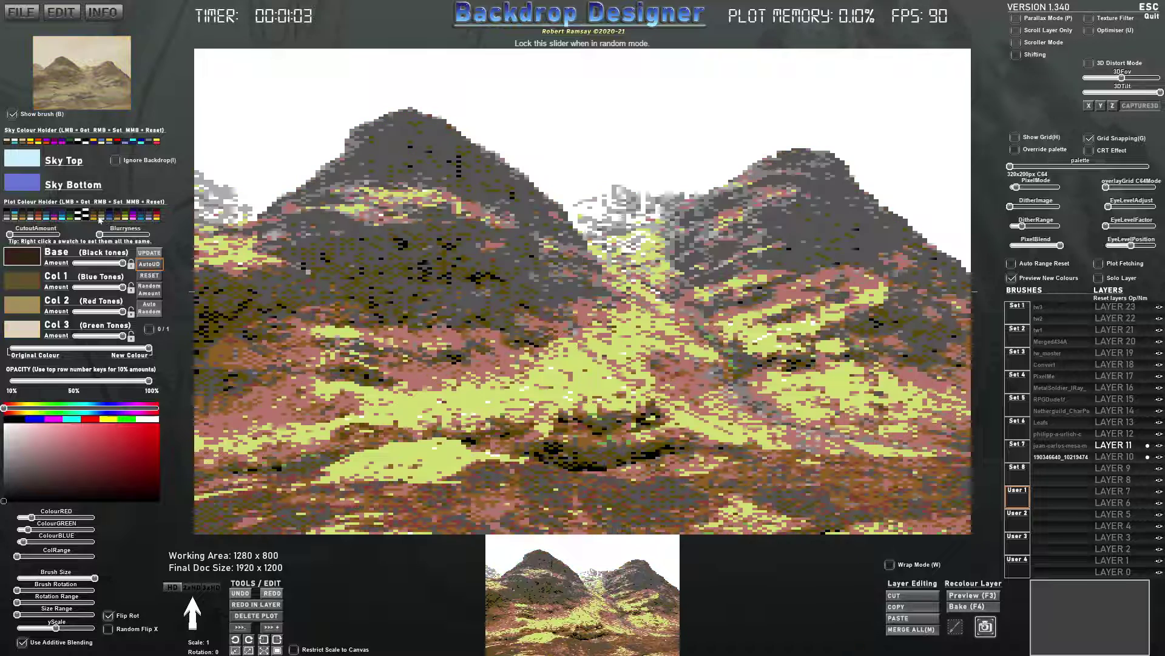
pyautogui.click(63, 216)
pyautogui.click(54, 217)
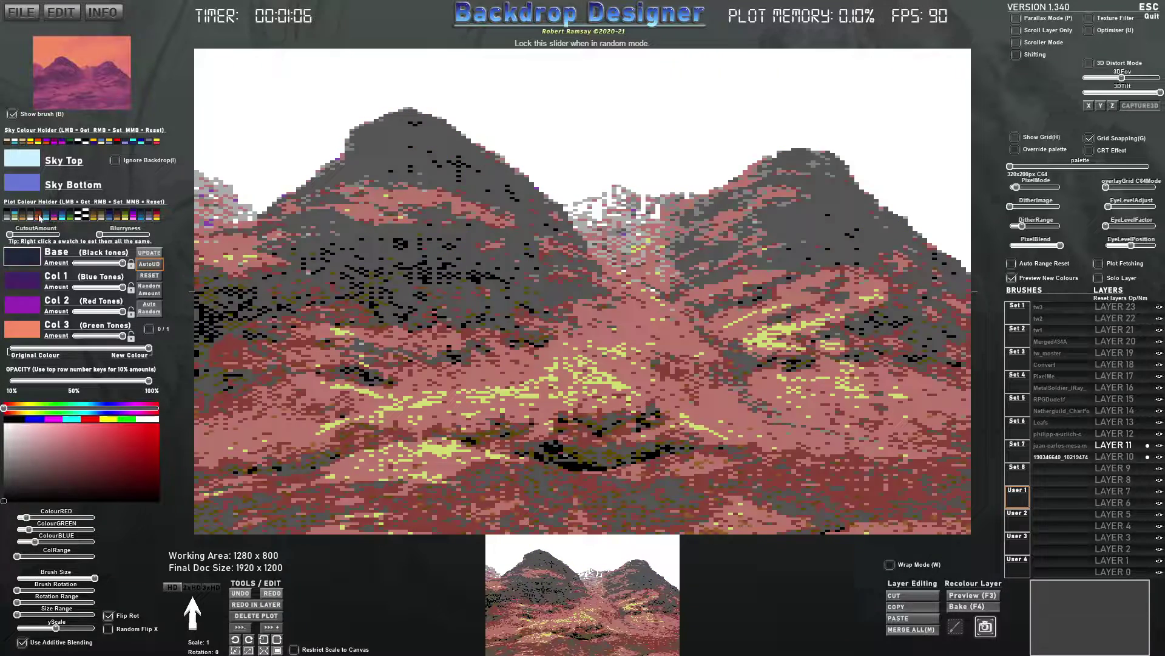
pyautogui.click(38, 216)
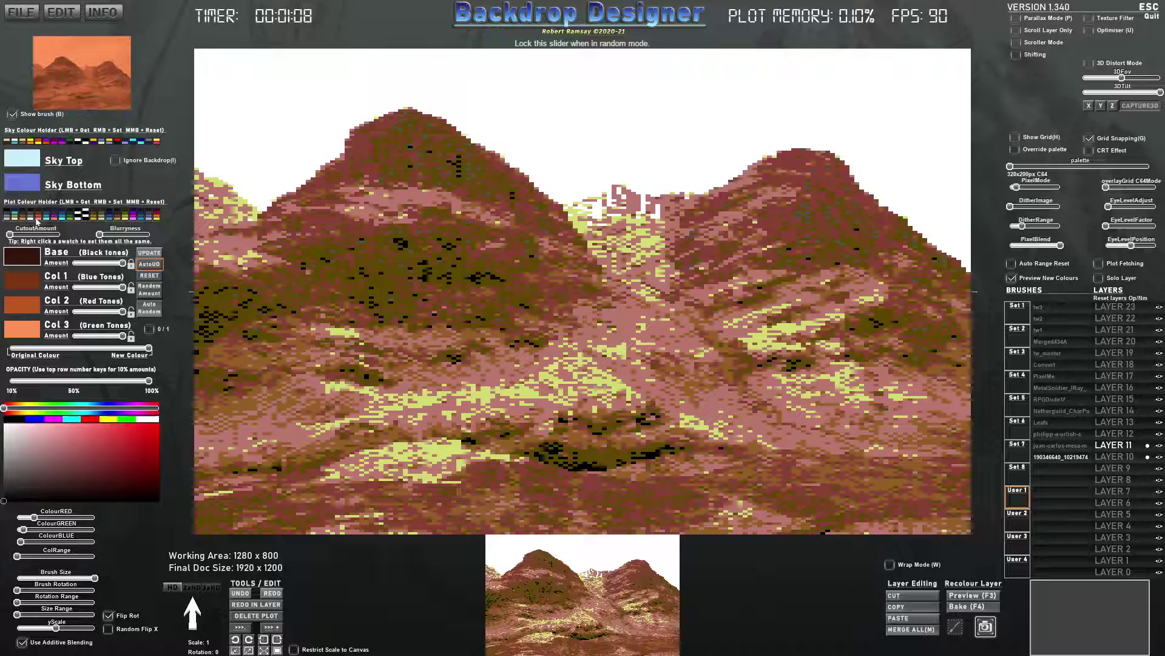
pyautogui.click(31, 216)
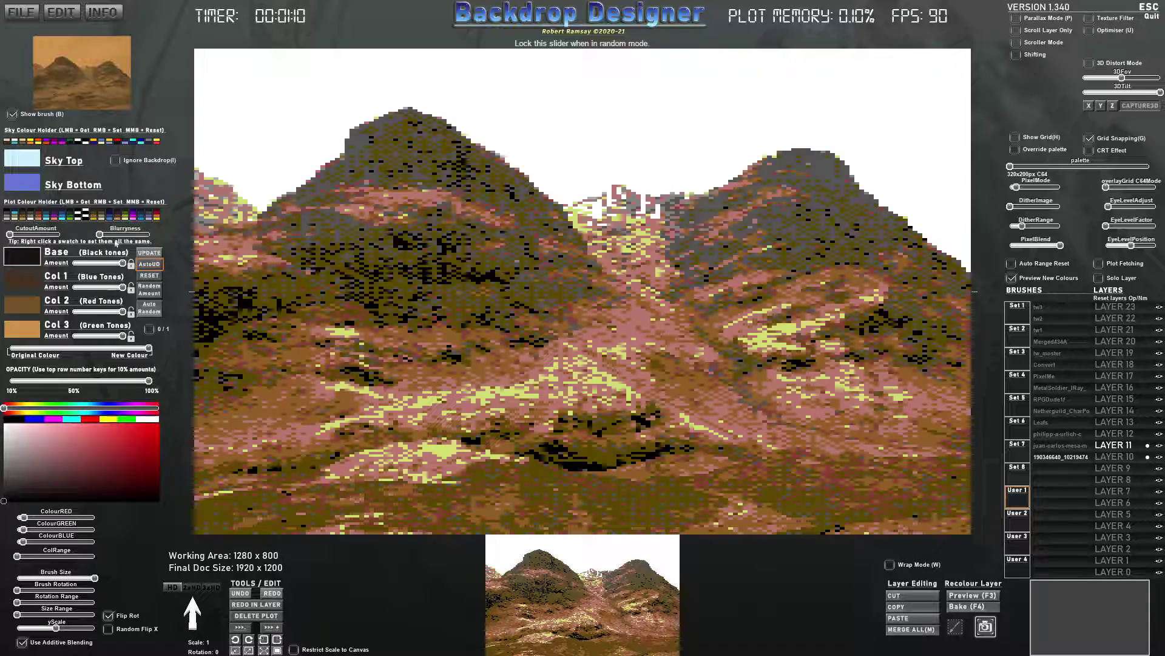
# - Change Col 3 (Green Tones) from the preset to a bright, saturated yellow-green
pyautogui.moveTo(148, 349)
pyautogui.mouseDown()
pyautogui.moveTo(65, 351)
pyautogui.moveTo(148, 349)
pyautogui.mouseUp()
pyautogui.click(25, 331)
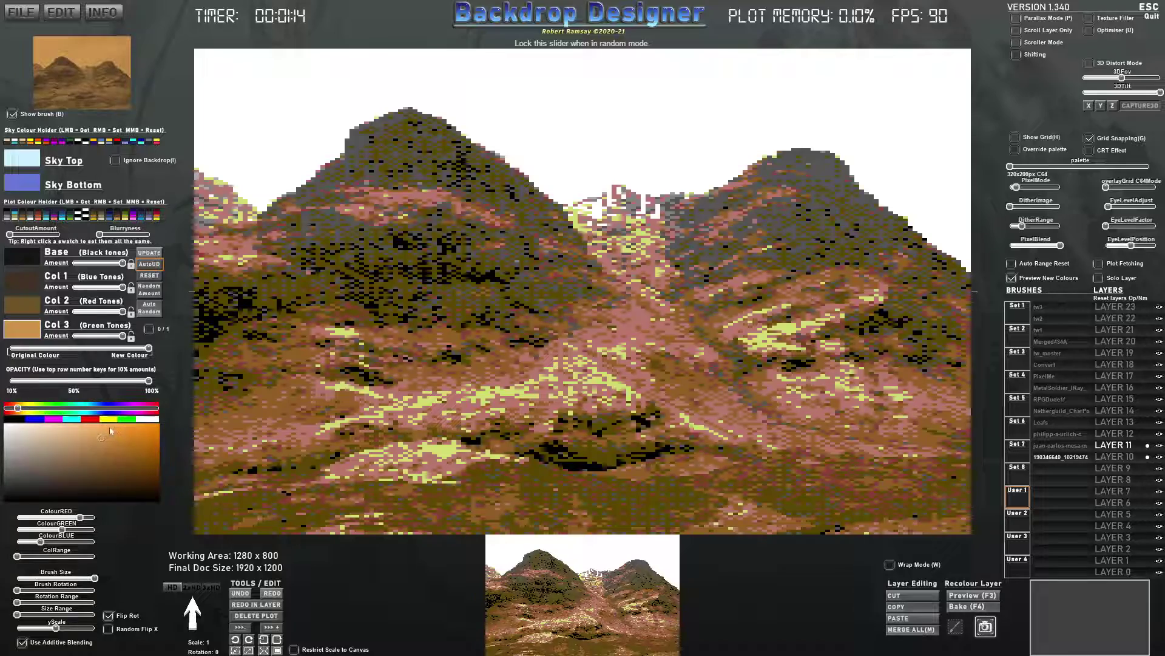
pyautogui.click(40, 407)
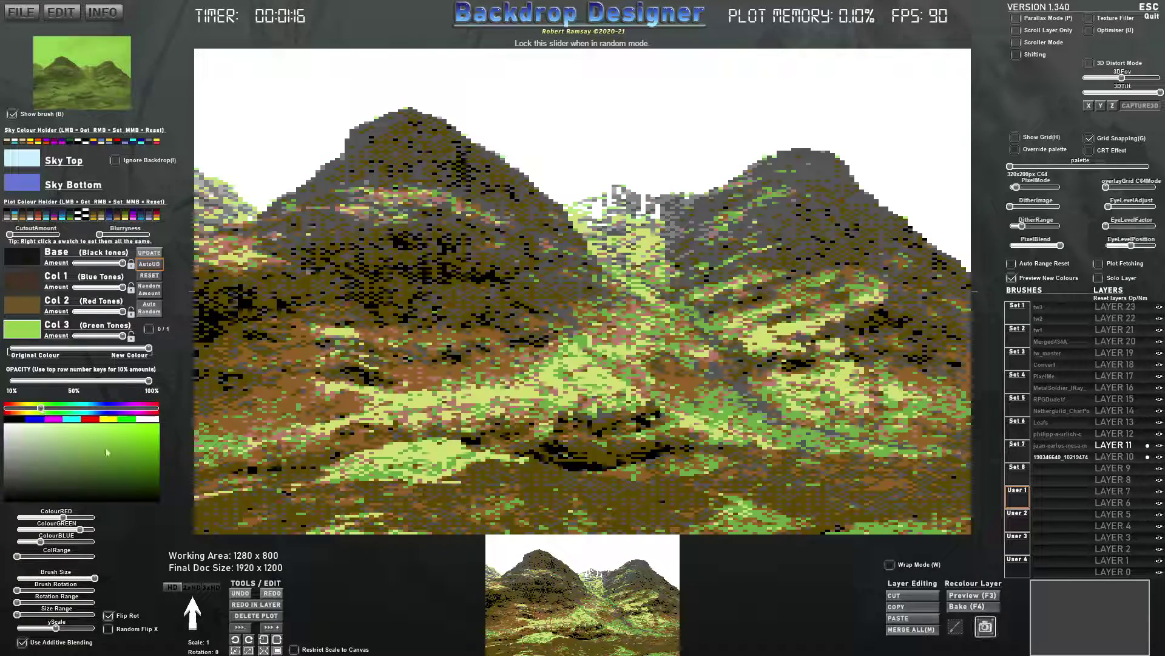
pyautogui.moveTo(103, 439); pyautogui.dragTo(119, 441)
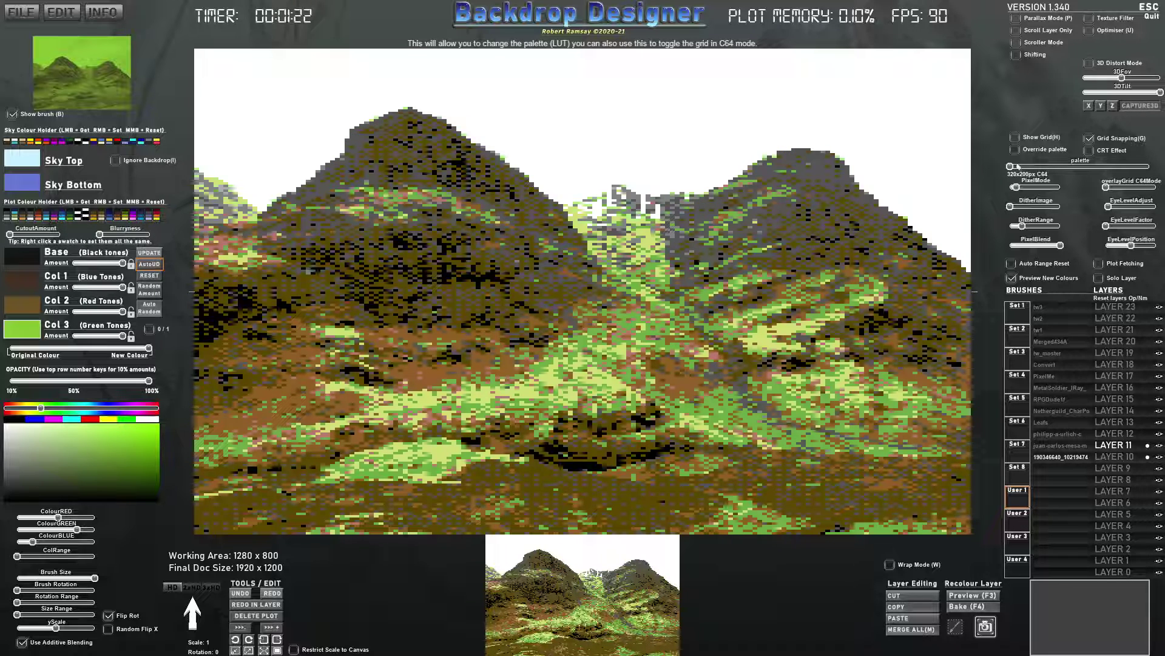
# - Raise the pixel mode to 640x400px and override its palette with CUSTOMRR1
pyautogui.click(1022, 188)
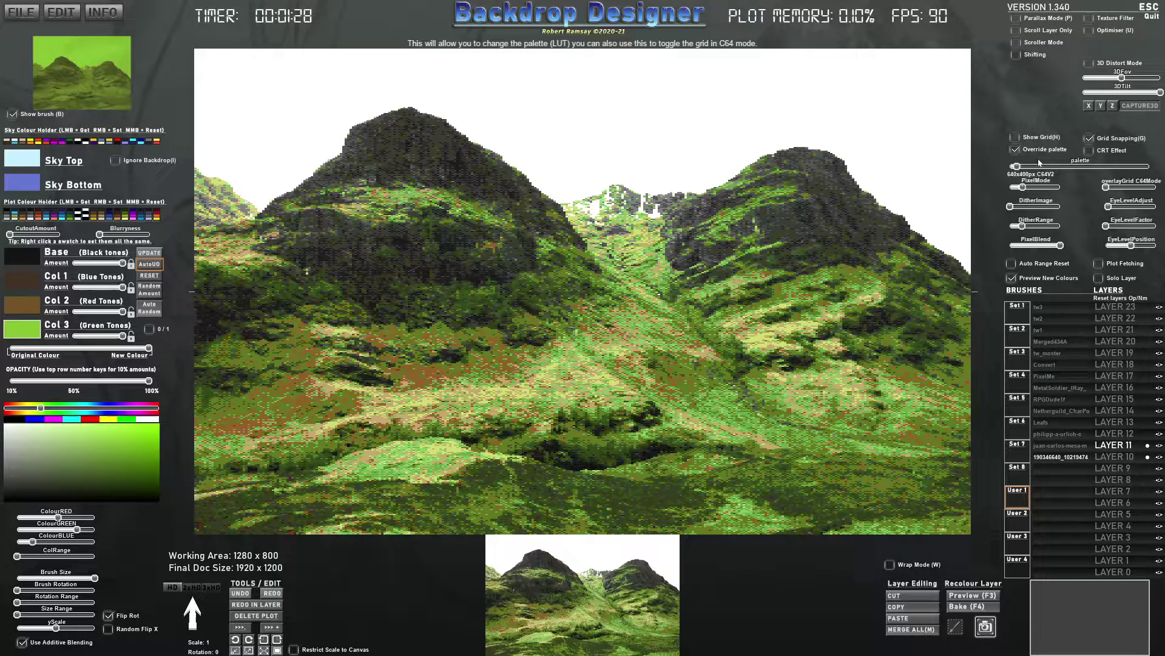
pyautogui.moveTo(1016, 167); pyautogui.dragTo(1044, 172)
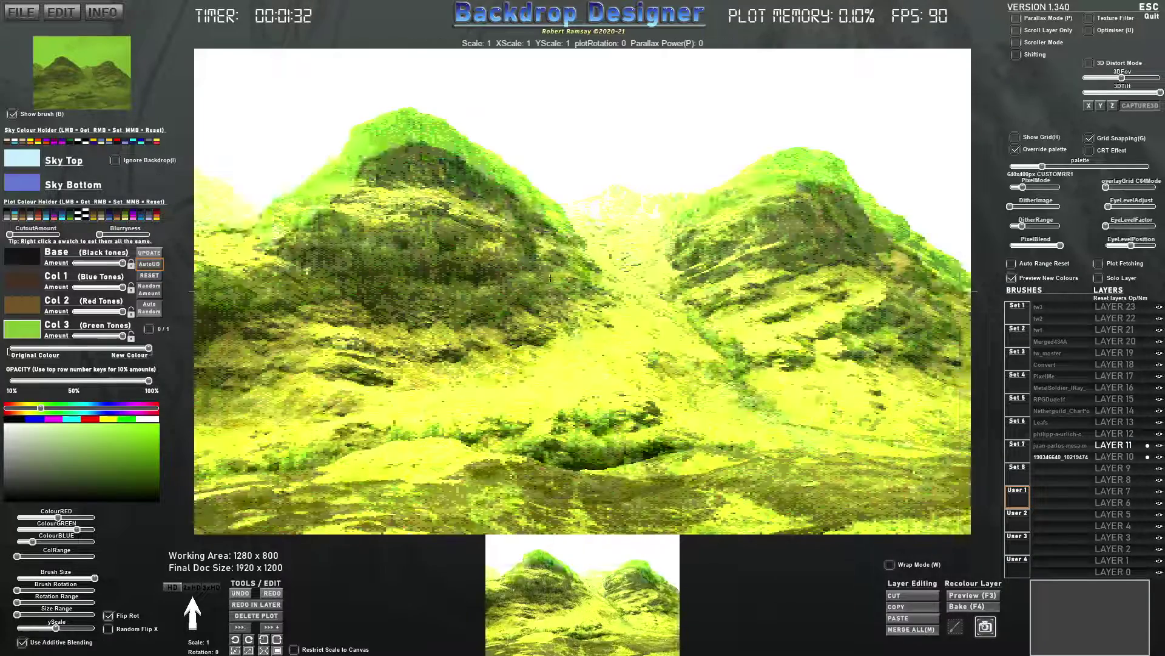
pyautogui.moveTo(1086, 444)
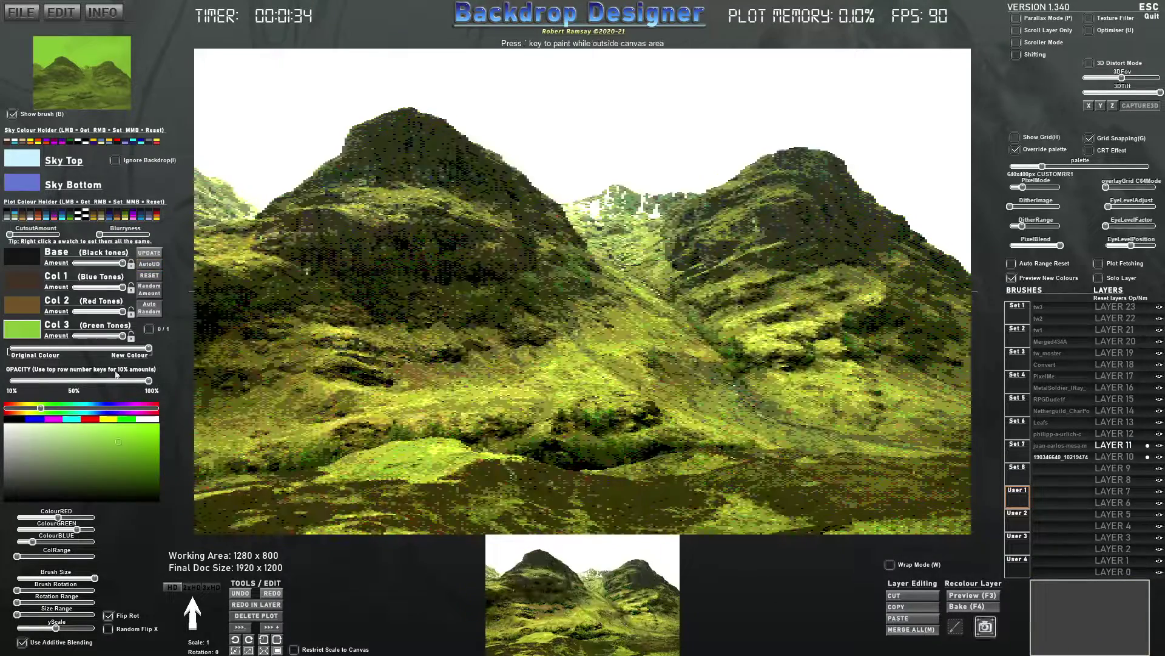
# - Set the recolouring fully to Original Colour, check the pixel blend amount, and adjust layer 11's opacity
pyautogui.moveTo(145, 350); pyautogui.dragTo(9, 350)
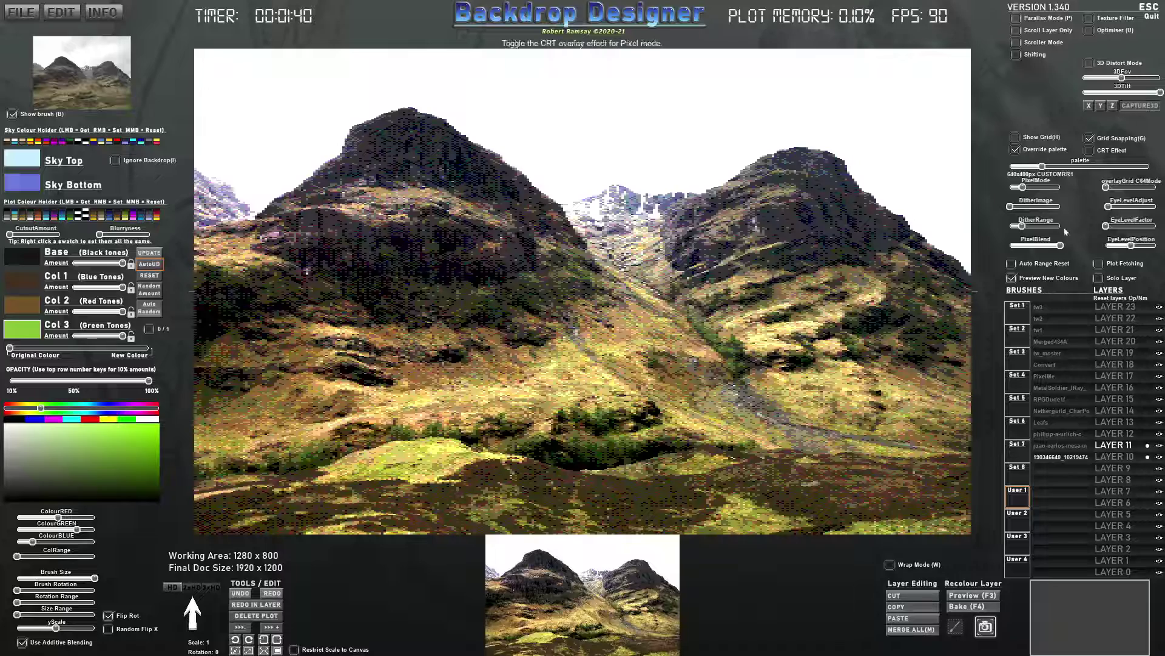
pyautogui.moveTo(1059, 246)
pyautogui.mouseDown()
pyautogui.moveTo(1033, 247)
pyautogui.moveTo(1062, 251)
pyautogui.mouseUp()
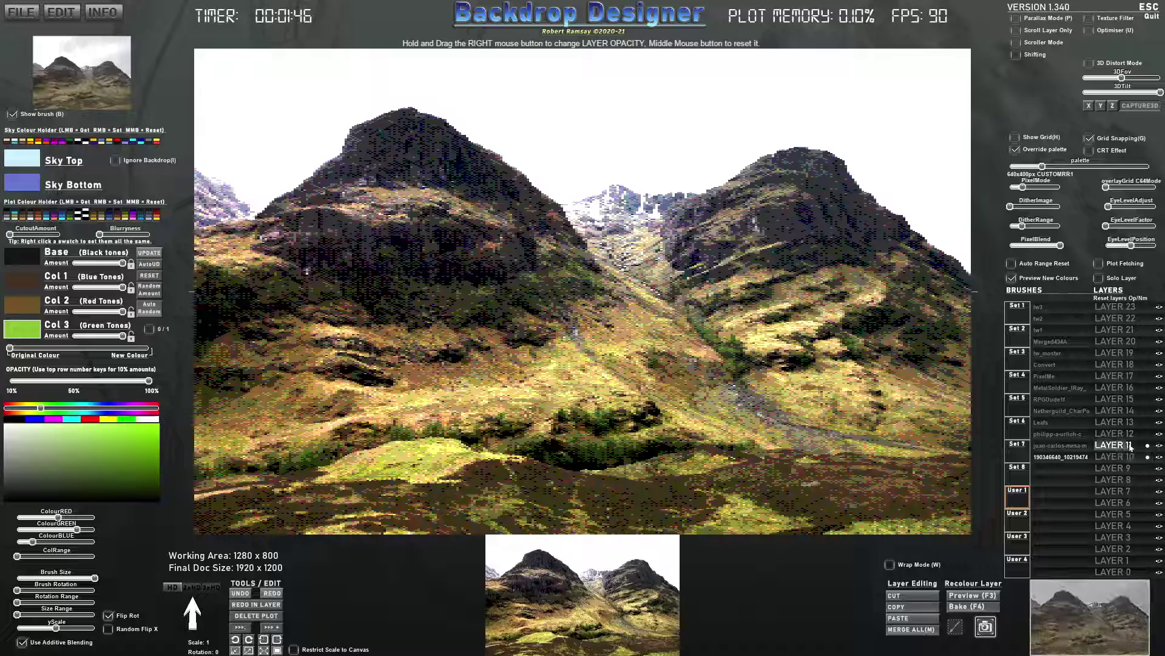
pyautogui.moveTo(1116, 445)
pyautogui.mouseDown()
pyautogui.moveTo(1106, 445)
pyautogui.moveTo(1133, 445)
pyautogui.mouseUp()
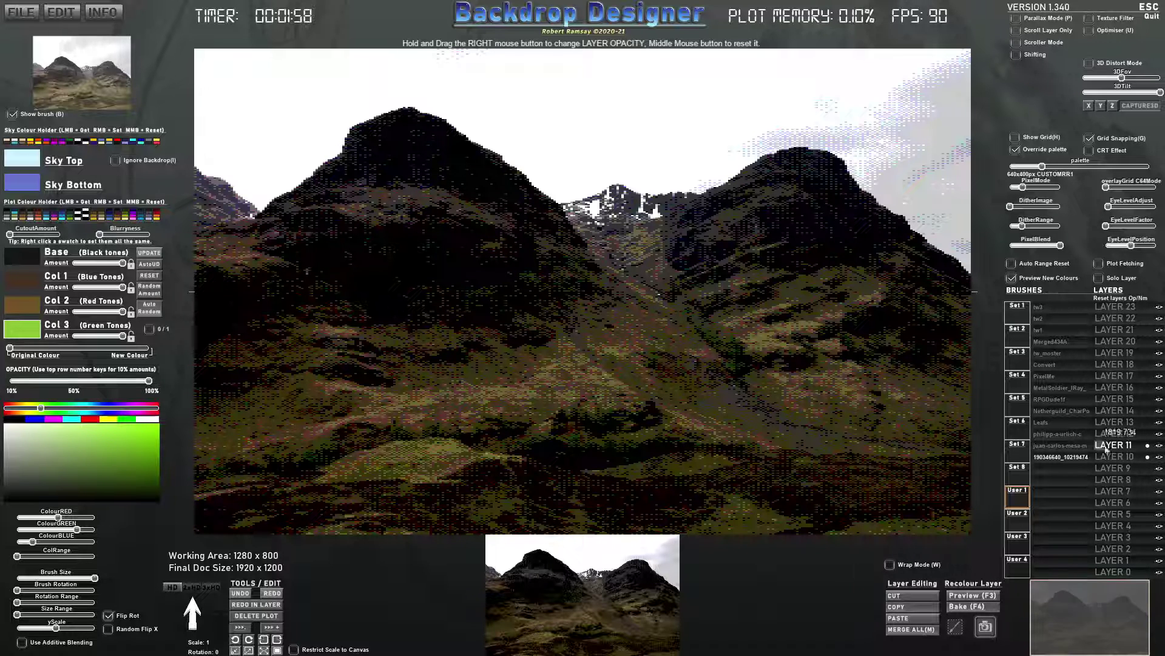
# - Restore the pixel blend to full, re-enable additive blending on layer 11, and reduce that layer's opacity
pyautogui.click(1148, 457)
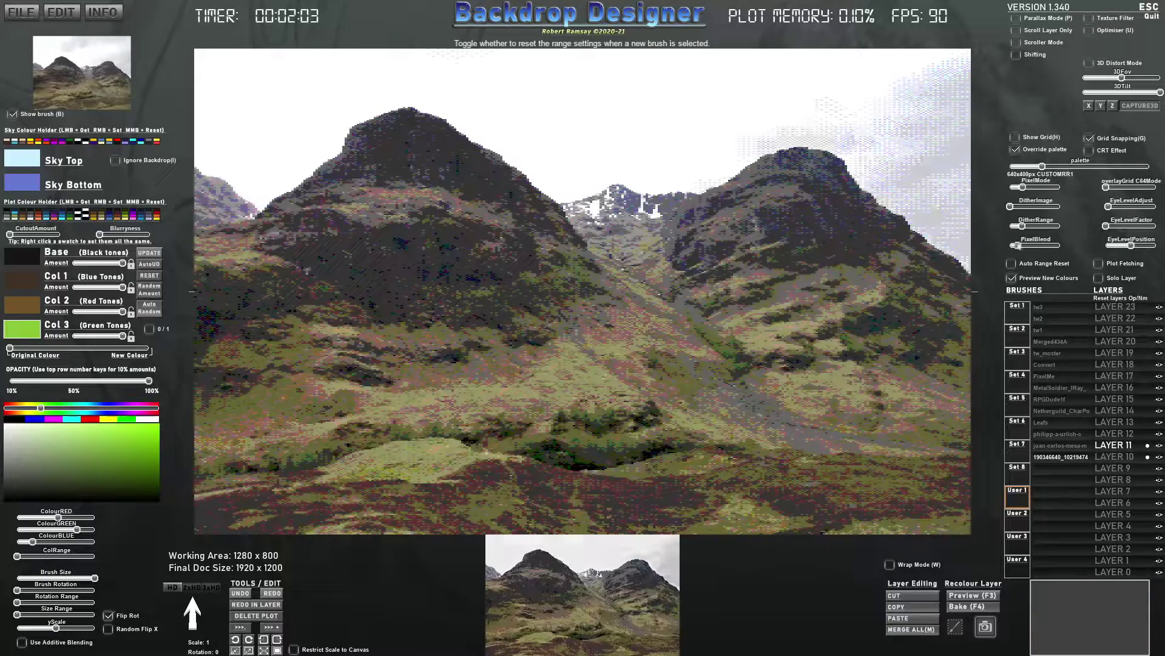
pyautogui.moveTo(1059, 245)
pyautogui.mouseDown()
pyautogui.moveTo(1019, 245)
pyautogui.moveTo(1060, 246)
pyautogui.mouseUp()
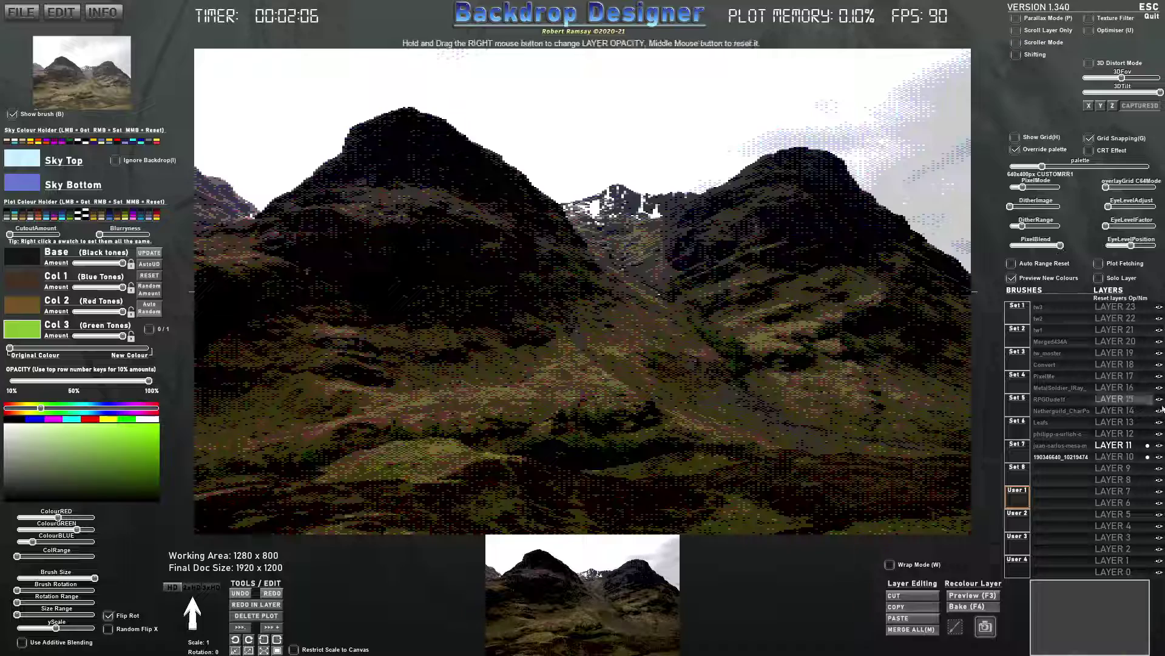
pyautogui.hotkey('ctrl', 'z')
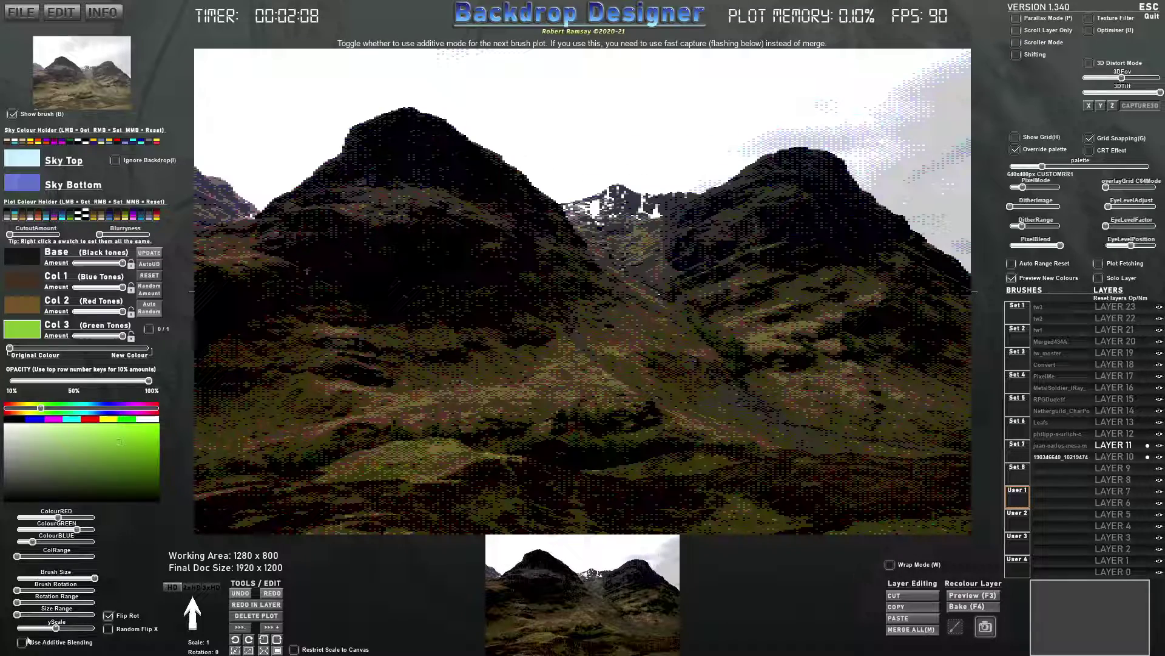
pyautogui.click(22, 642)
pyautogui.click(148, 264)
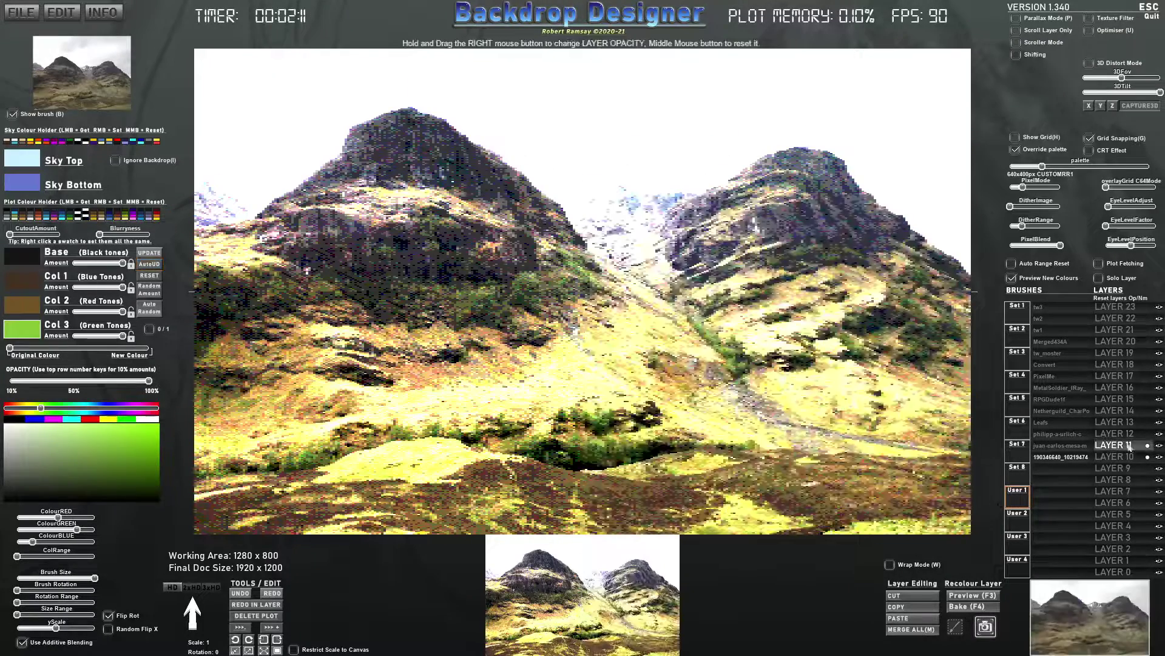
pyautogui.rightClick(1130, 447)
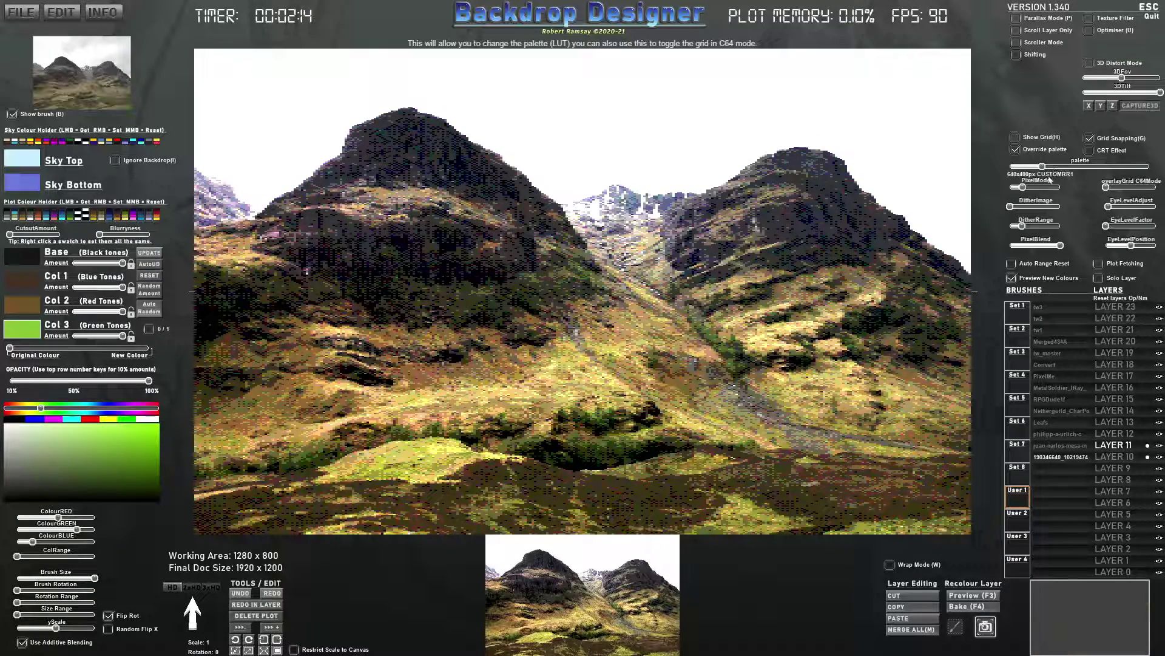
# - Override the palette with COMPLUS4, change the dither image, lower the pixel mode to 320x200px, and minimise the dither range
pyautogui.moveTo(1043, 168); pyautogui.dragTo(1126, 159)
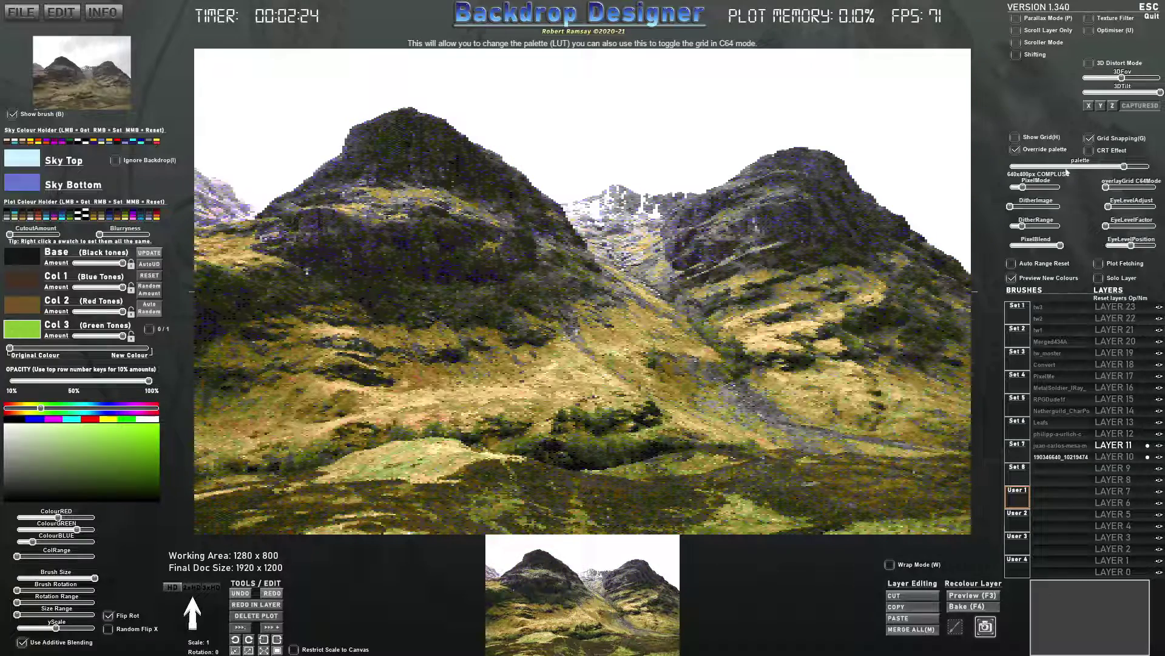
pyautogui.moveTo(1023, 226); pyautogui.dragTo(1015, 207)
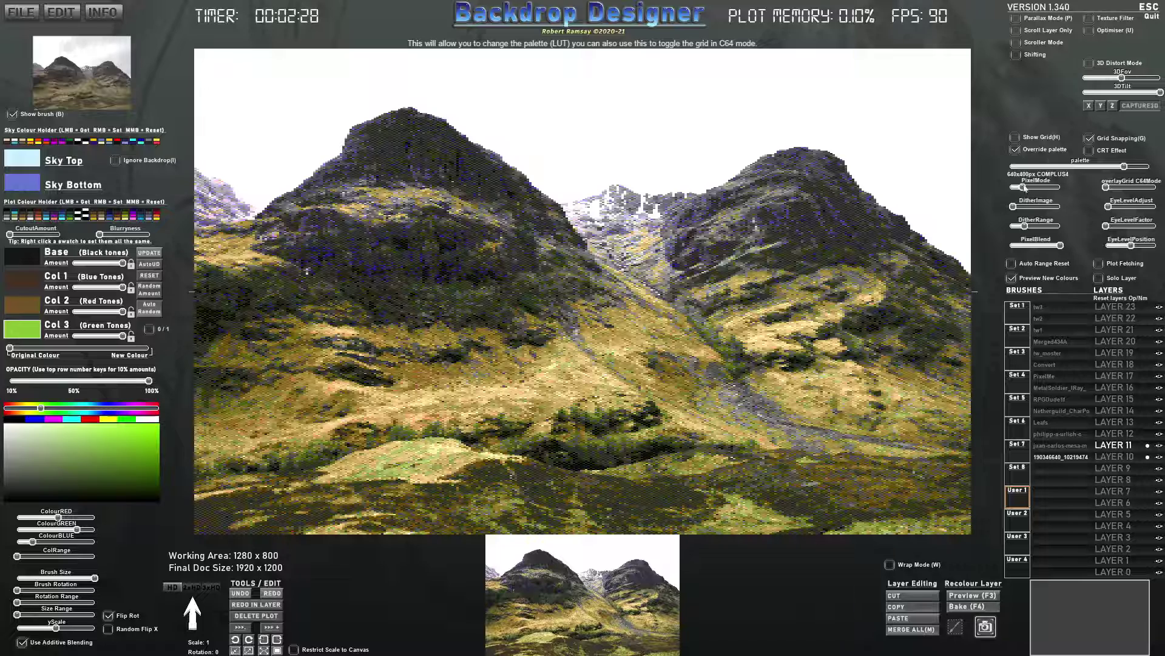
pyautogui.moveTo(1025, 189); pyautogui.dragTo(1035, 190)
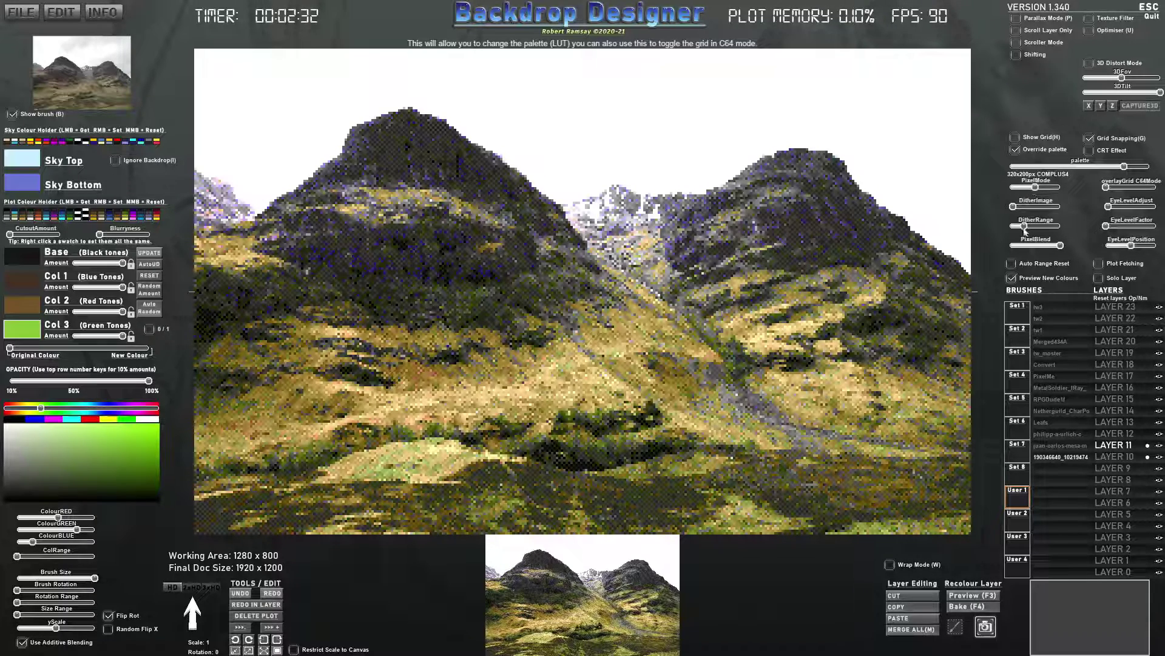
pyautogui.moveTo(1025, 230); pyautogui.dragTo(1012, 230)
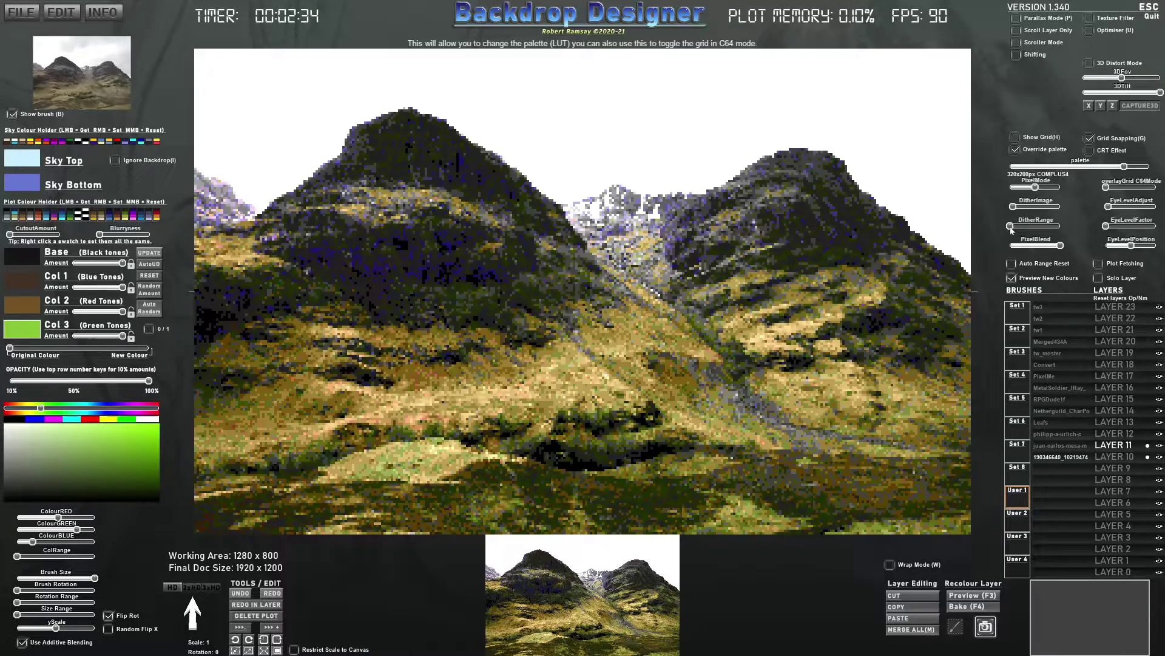
# - Try the CUSTOM48COL palette at 640x400px and 320x200px, settling on CUSTOMRR1 at 320x200px
pyautogui.moveTo(1124, 166); pyautogui.dragTo(1033, 174)
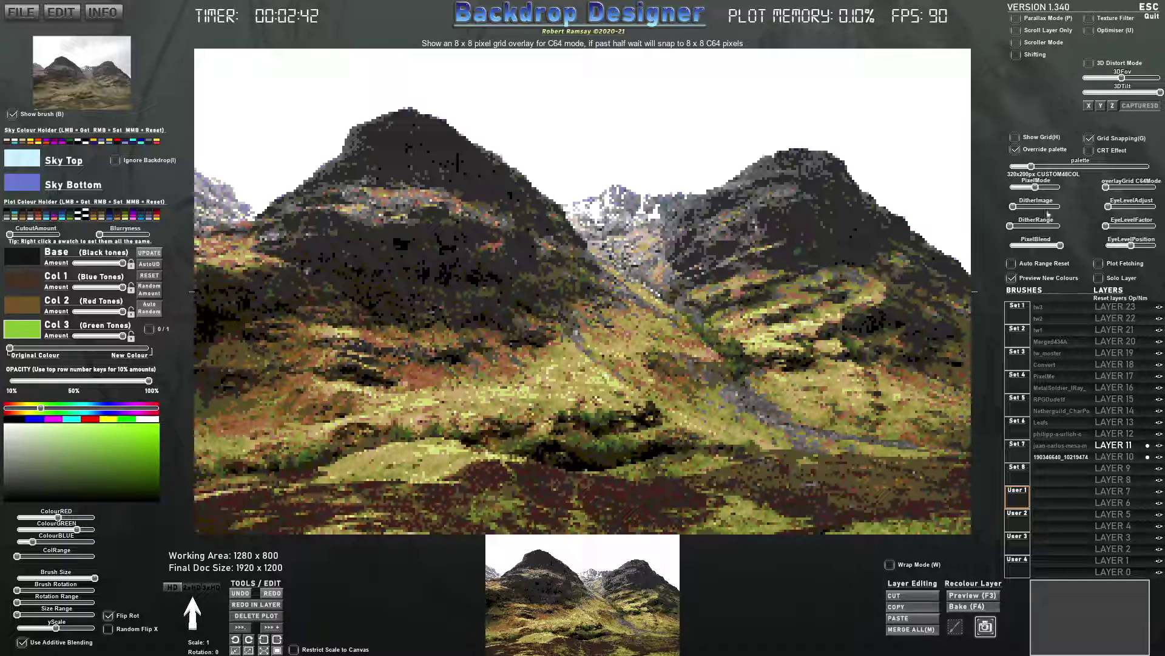
pyautogui.moveTo(1038, 190)
pyautogui.mouseDown()
pyautogui.moveTo(1064, 190)
pyautogui.moveTo(1049, 188)
pyautogui.mouseUp()
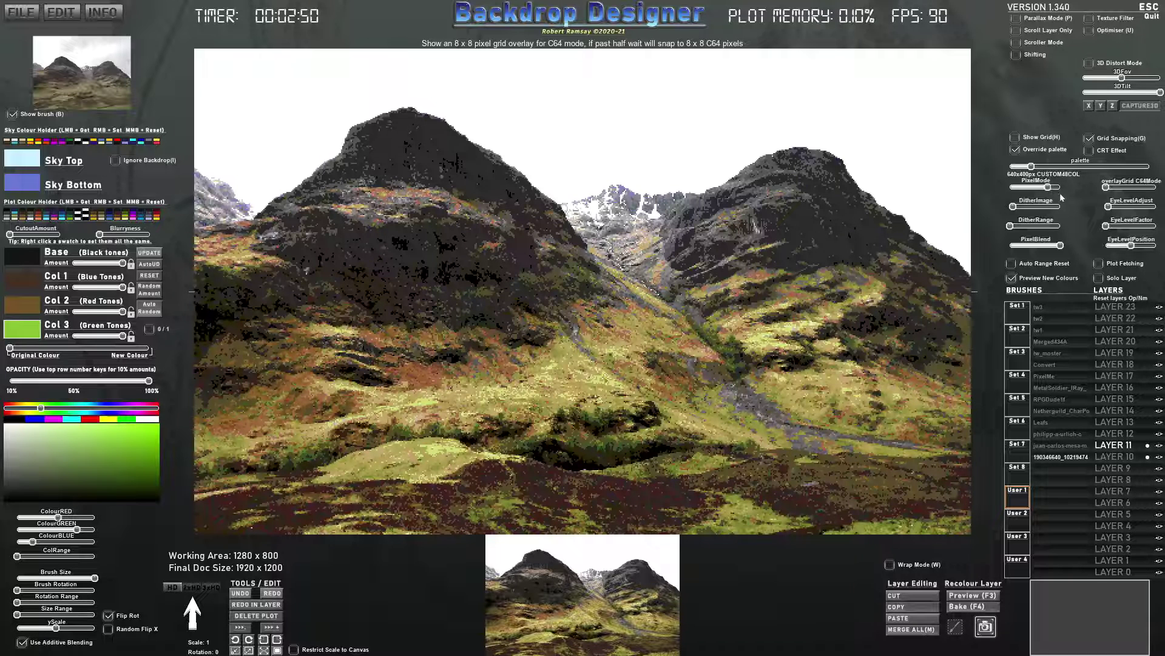
pyautogui.moveTo(1048, 188); pyautogui.dragTo(1040, 189)
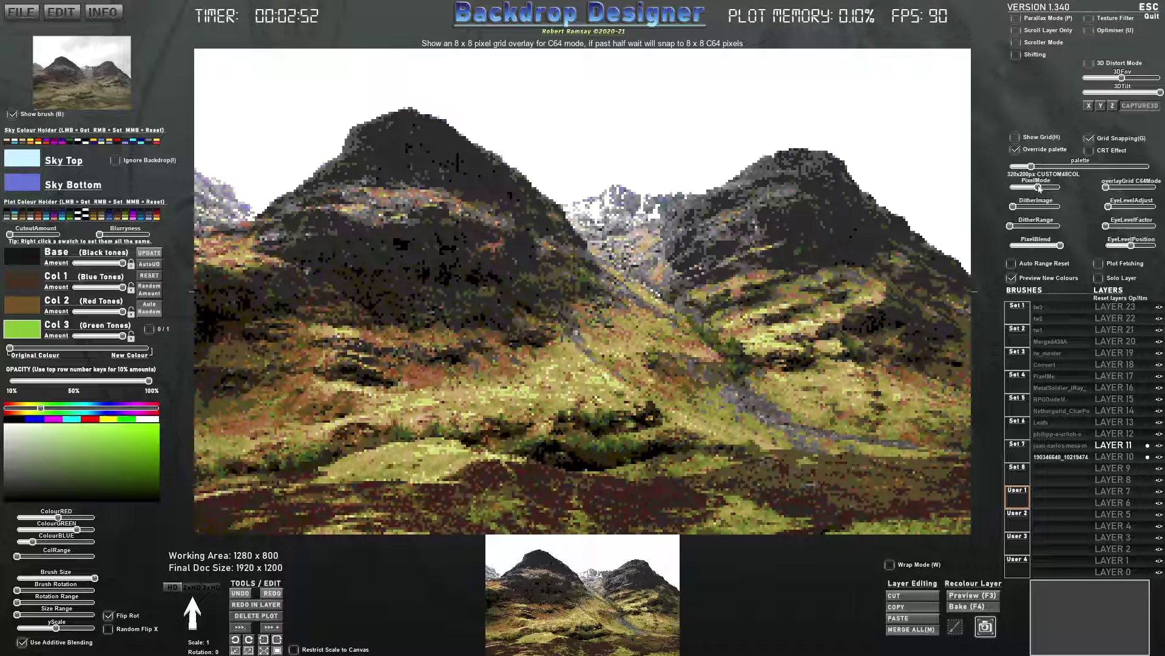
pyautogui.moveTo(1037, 167); pyautogui.dragTo(1043, 167)
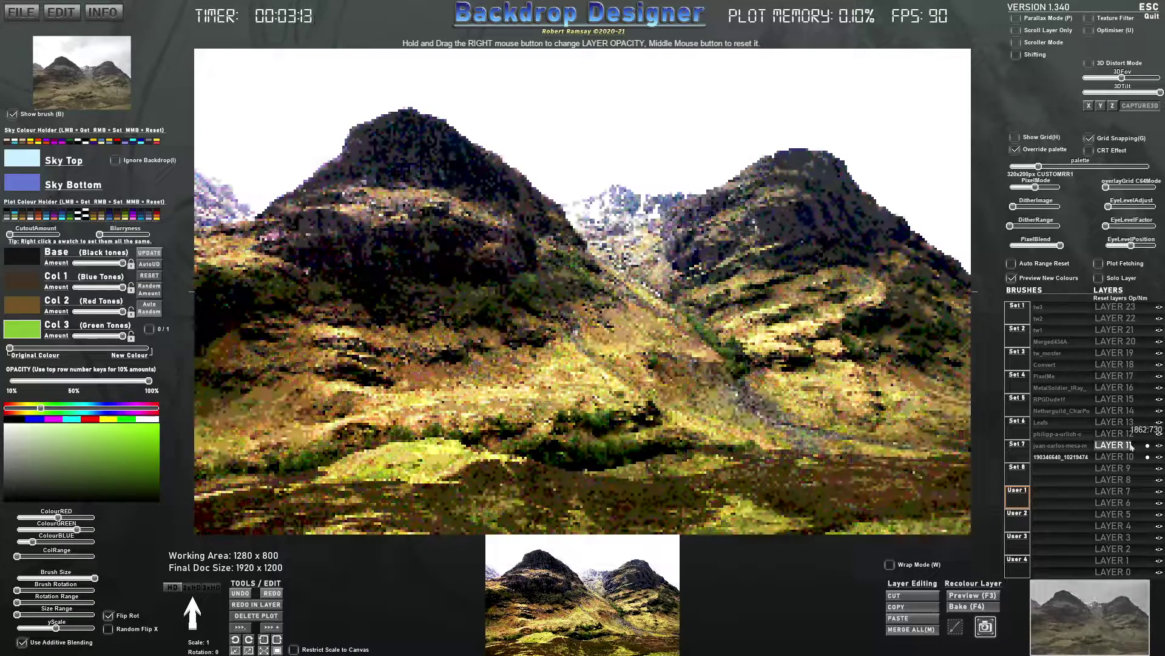
# - Adjust layer 10's opacity and try the sky colour presets, settling on cyan for the sky top and dark blue for the sky bottom
pyautogui.moveTo(1141, 457); pyautogui.dragTo(1133, 457)
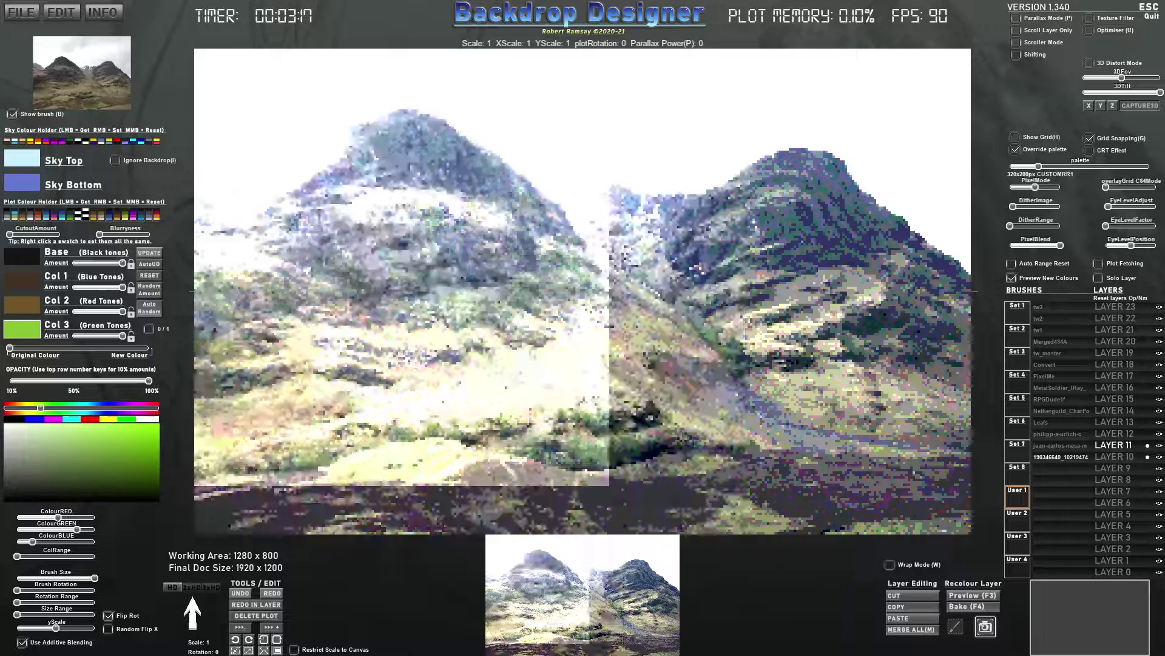
pyautogui.click(71, 142)
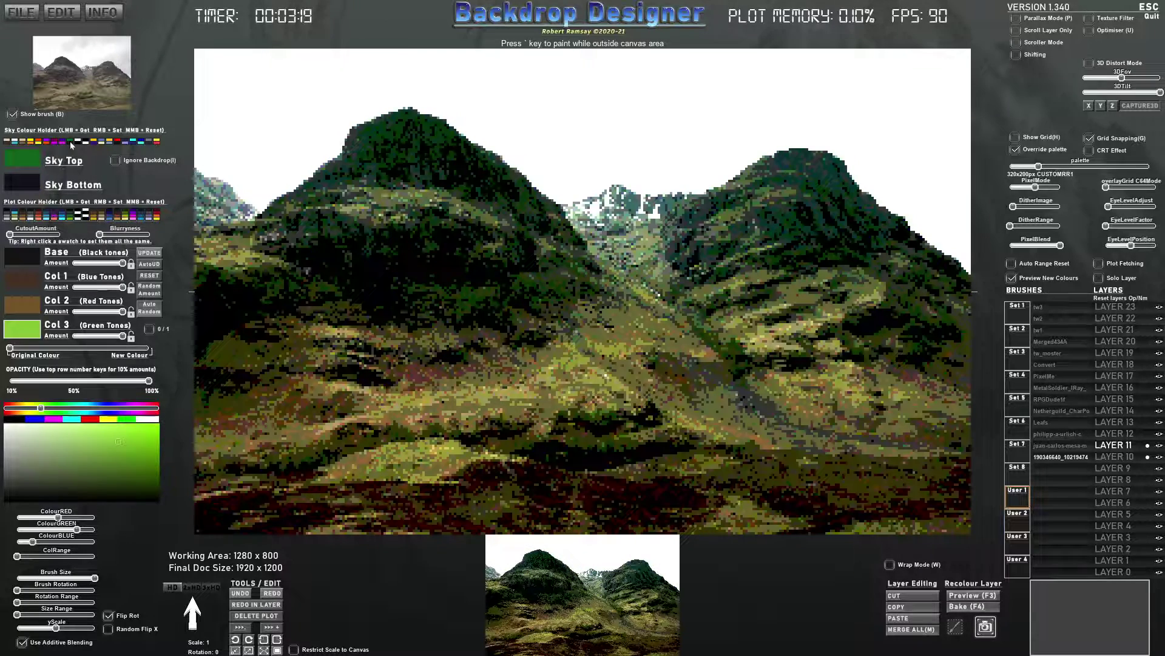
pyautogui.click(79, 143)
pyautogui.click(101, 143)
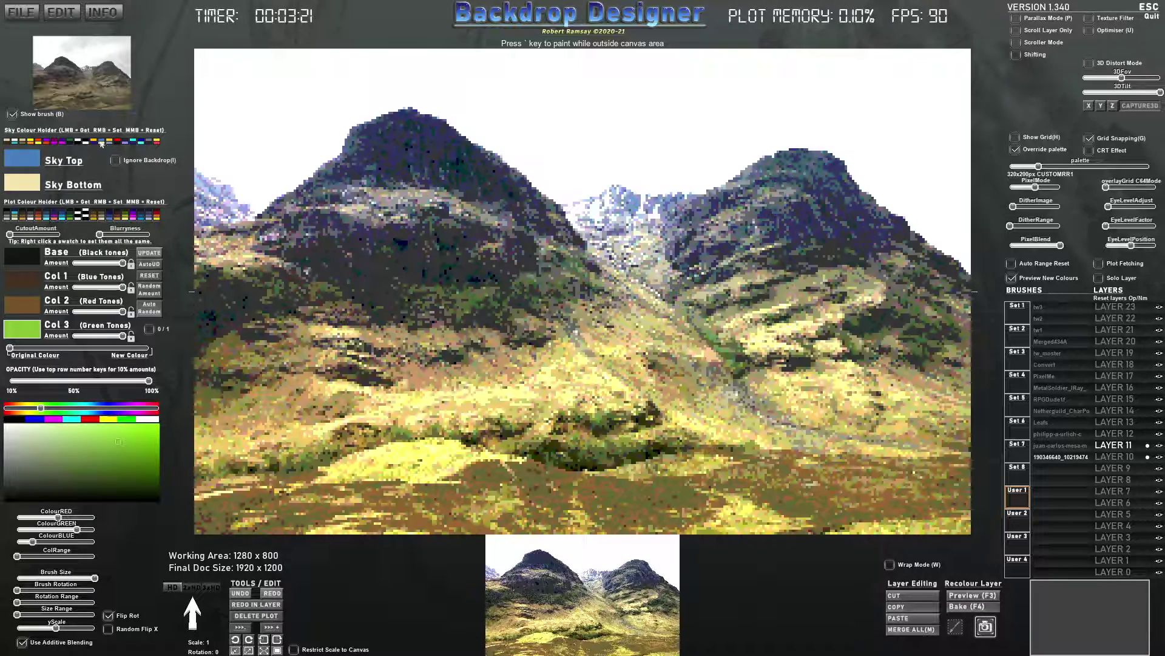
pyautogui.click(120, 142)
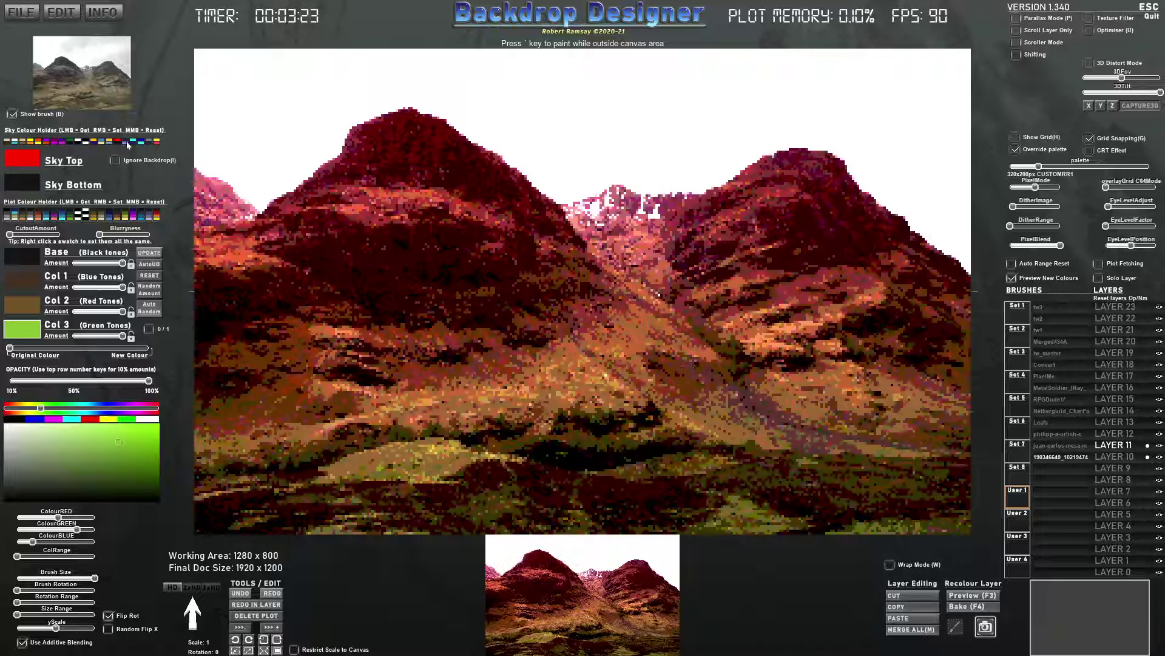
pyautogui.click(128, 142)
pyautogui.click(151, 142)
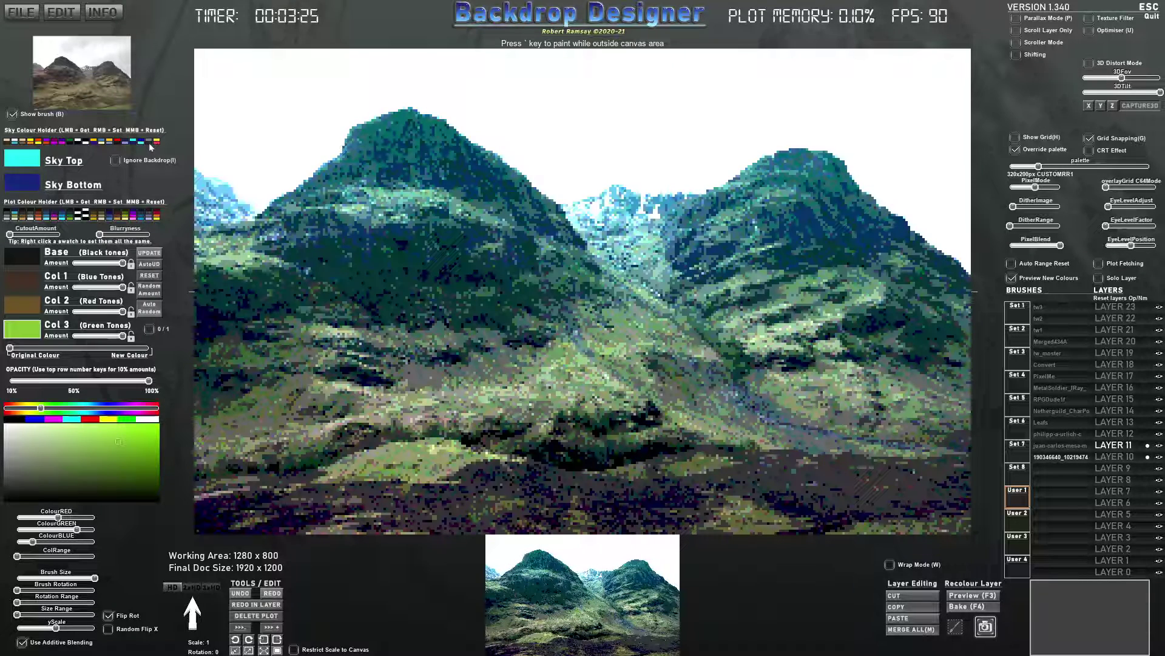
pyautogui.click(16, 142)
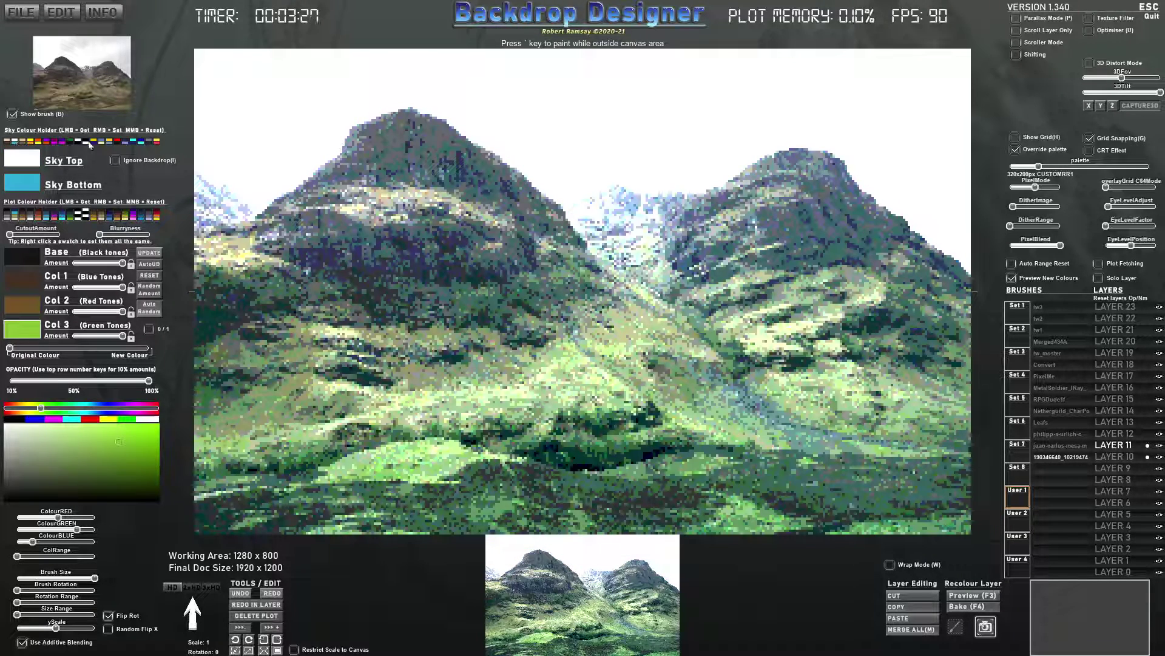
pyautogui.click(136, 142)
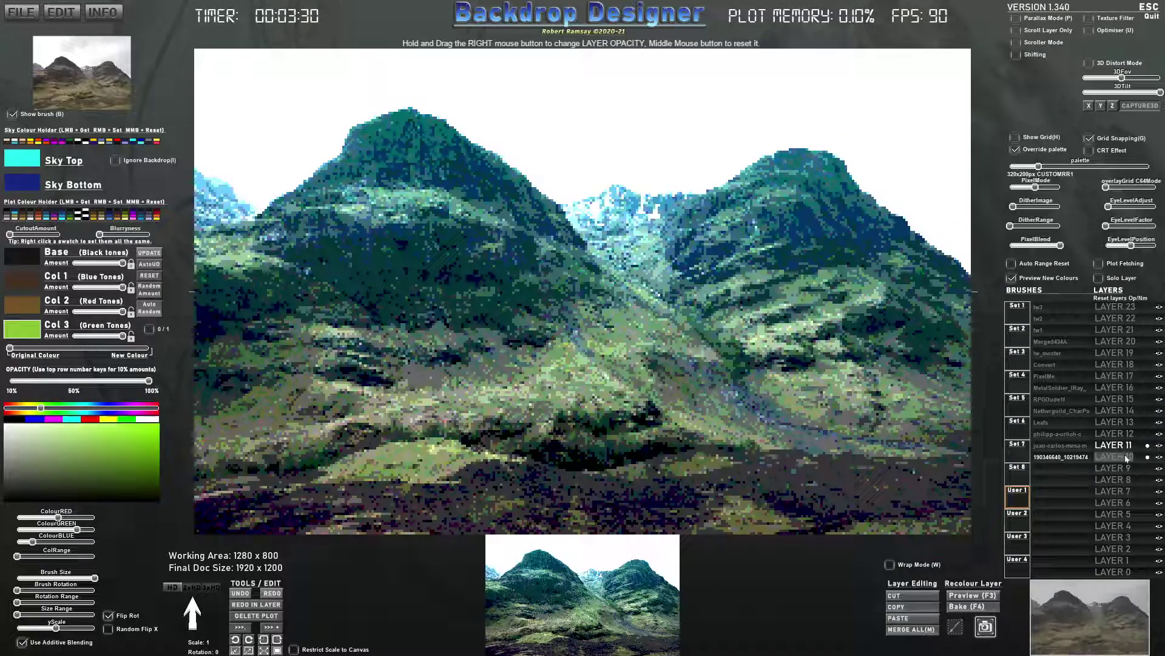
# - Rebalance the opacity of layers 10 and 11 to brighten the blended mountains
pyautogui.rightClick(1126, 458)
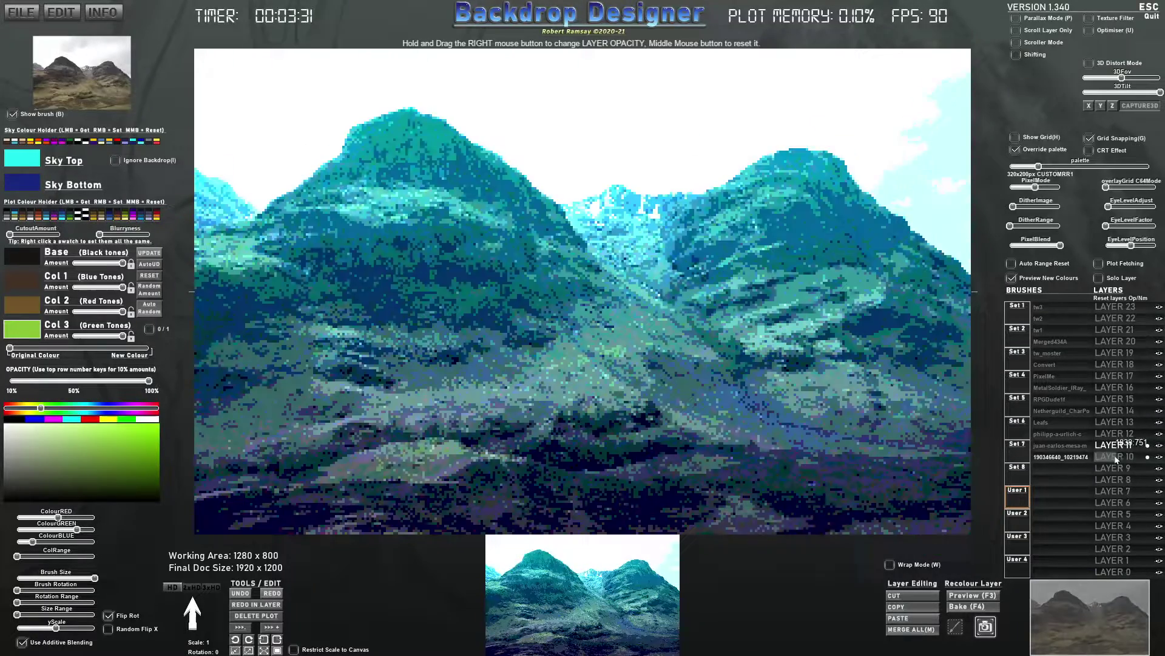
pyautogui.rightClick(1128, 444)
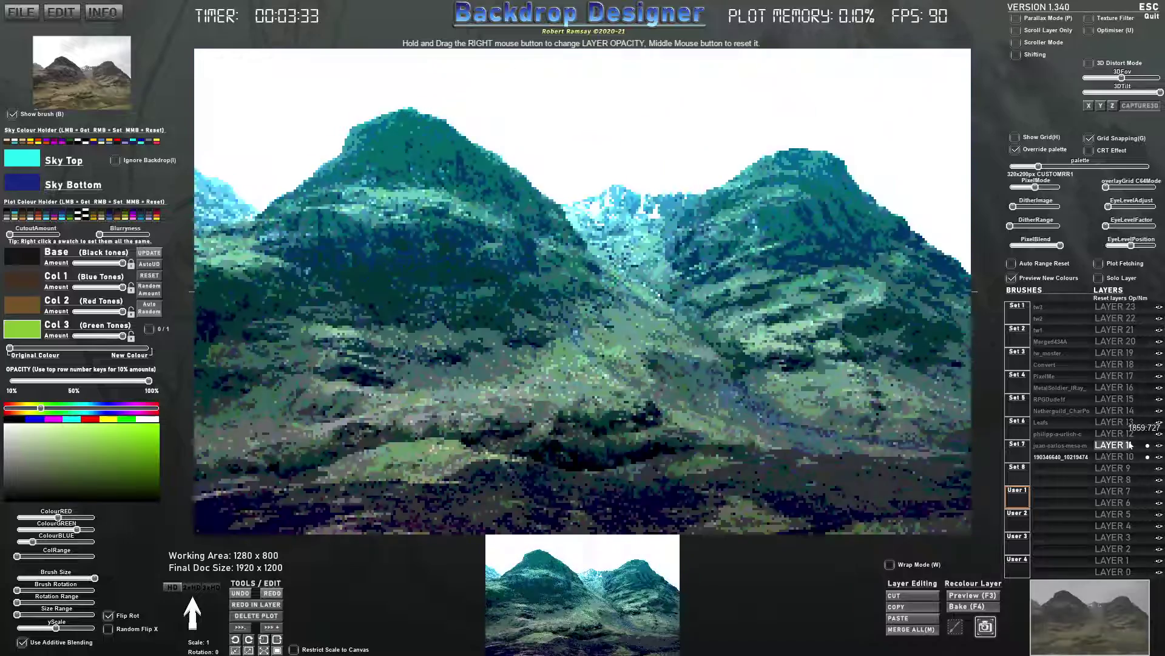
pyautogui.moveTo(1130, 446)
pyautogui.mouseDown()
pyautogui.moveTo(1106, 460)
pyautogui.moveTo(1141, 458)
pyautogui.moveTo(1130, 457)
pyautogui.mouseUp()
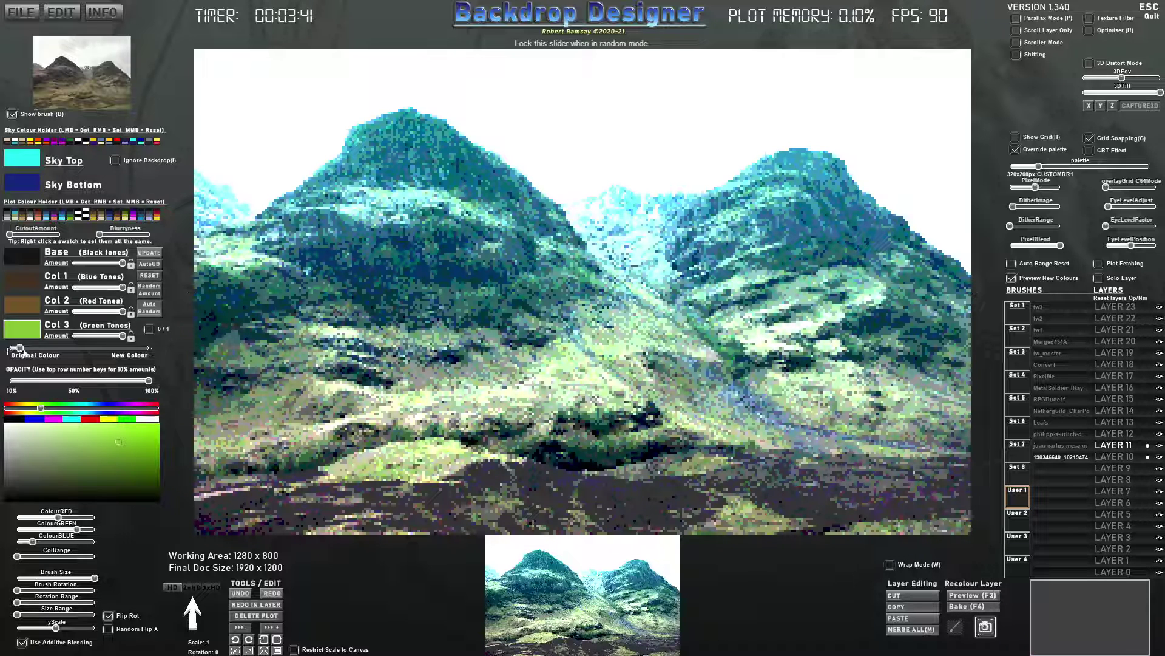
# - Recolour the mountain with the dark red, orange and yellow plot preset, keeping the blend about a quarter of the way towards New Colour
pyautogui.moveTo(24, 351); pyautogui.dragTo(111, 352)
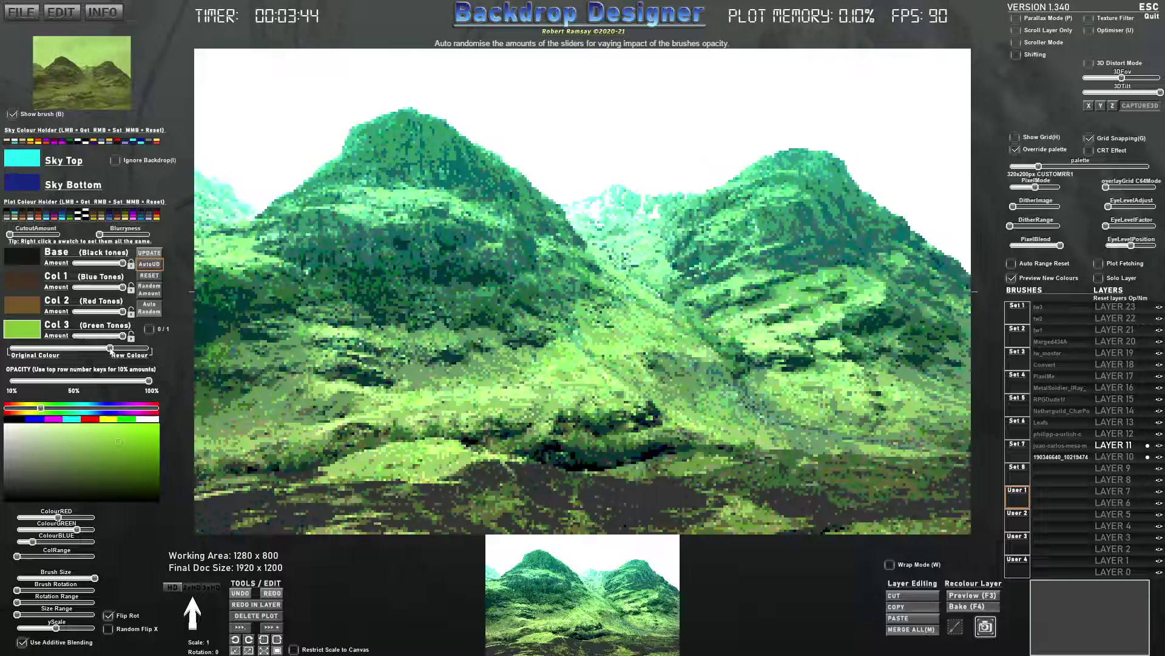
pyautogui.click(134, 216)
pyautogui.click(157, 217)
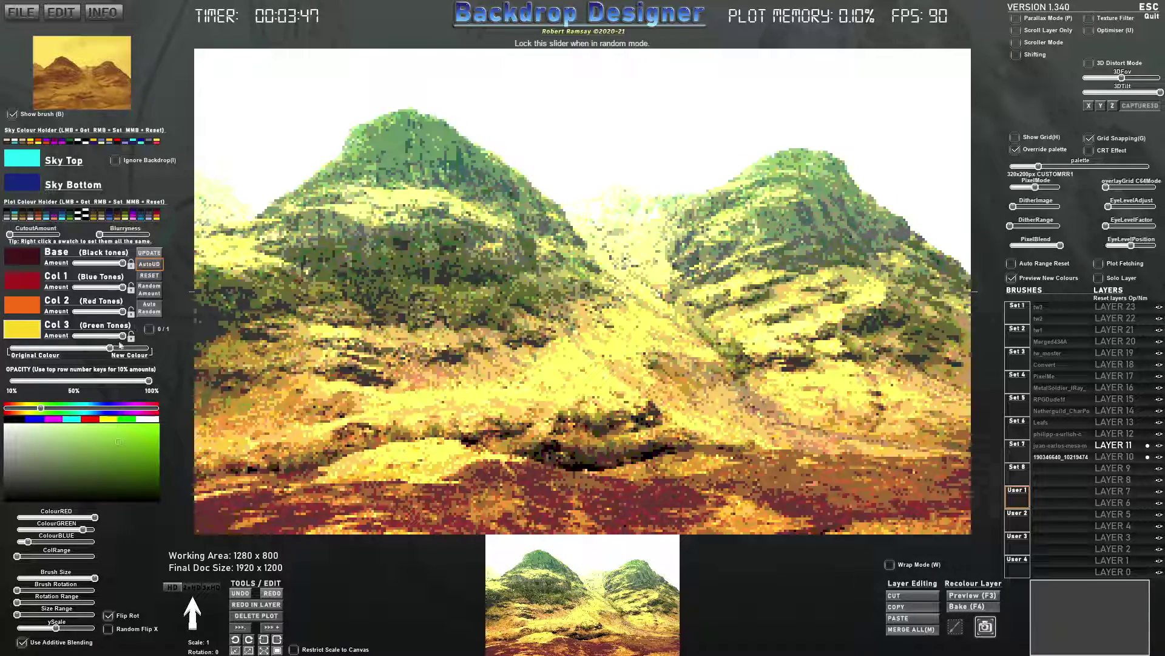
pyautogui.moveTo(110, 350); pyautogui.dragTo(47, 350)
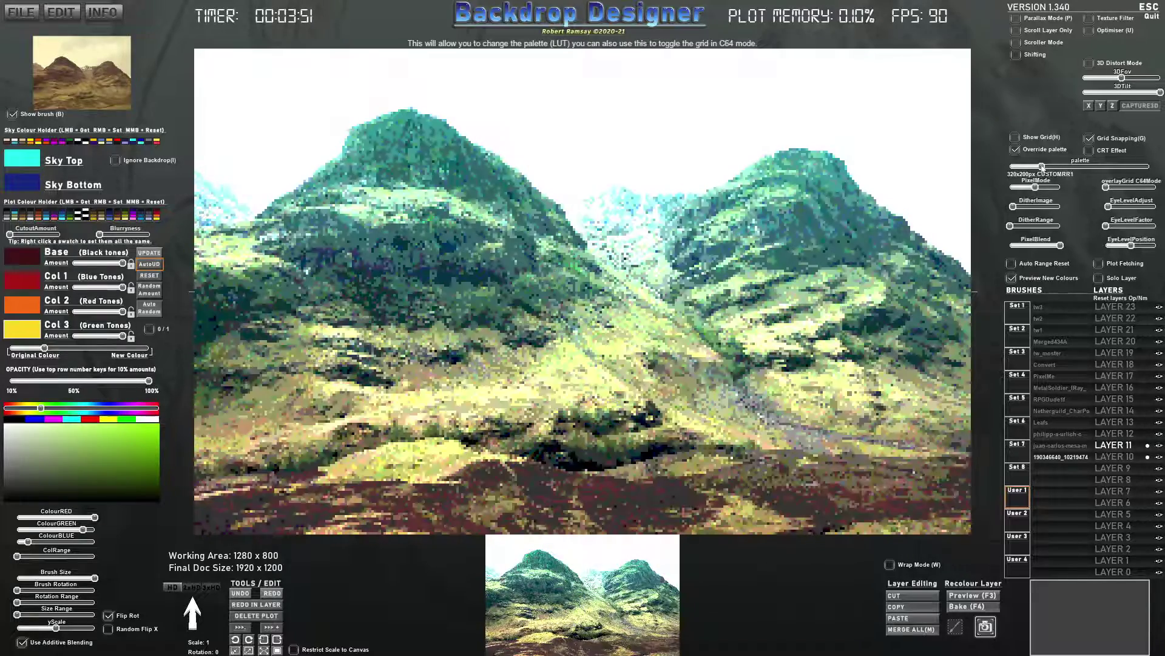
# - Try the wide-pixel 320x200px mode with the C64 palette and lower layer 11's opacity
pyautogui.moveTo(1036, 189); pyautogui.dragTo(1016, 187)
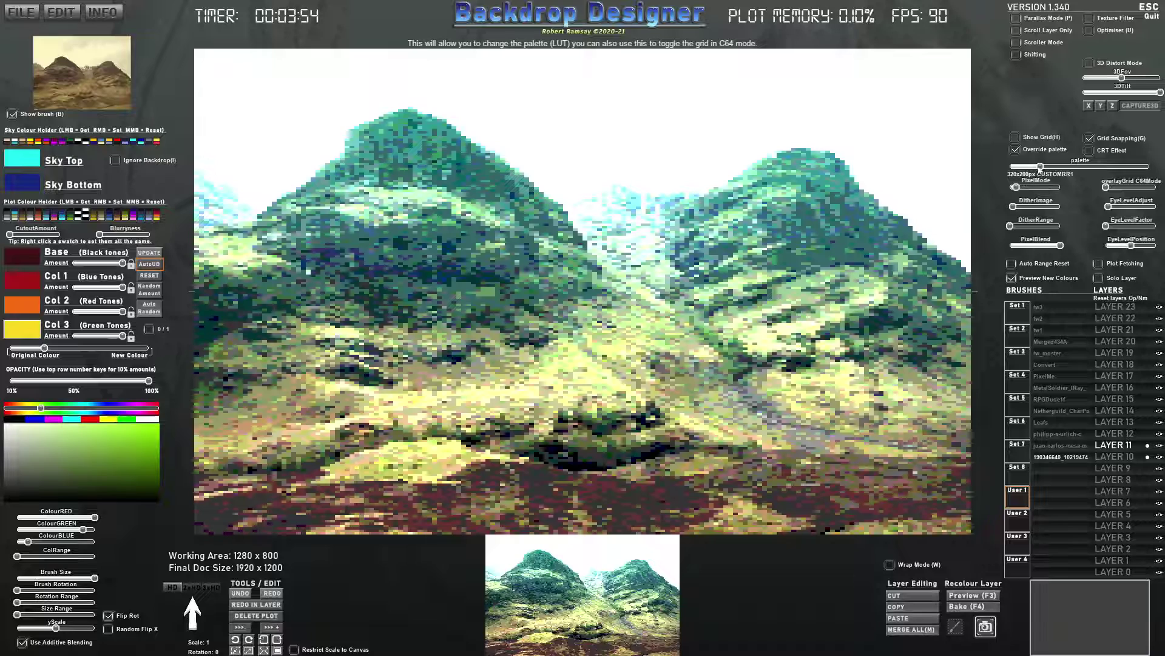
pyautogui.moveTo(1039, 168); pyautogui.dragTo(1014, 168)
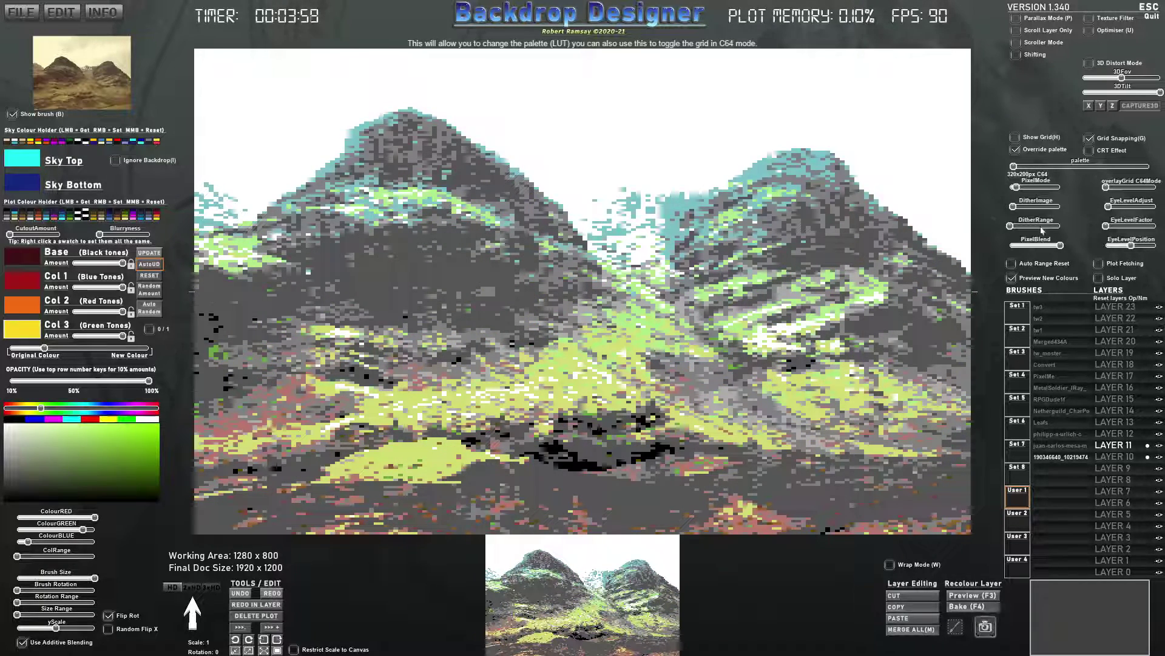
pyautogui.click(1121, 446)
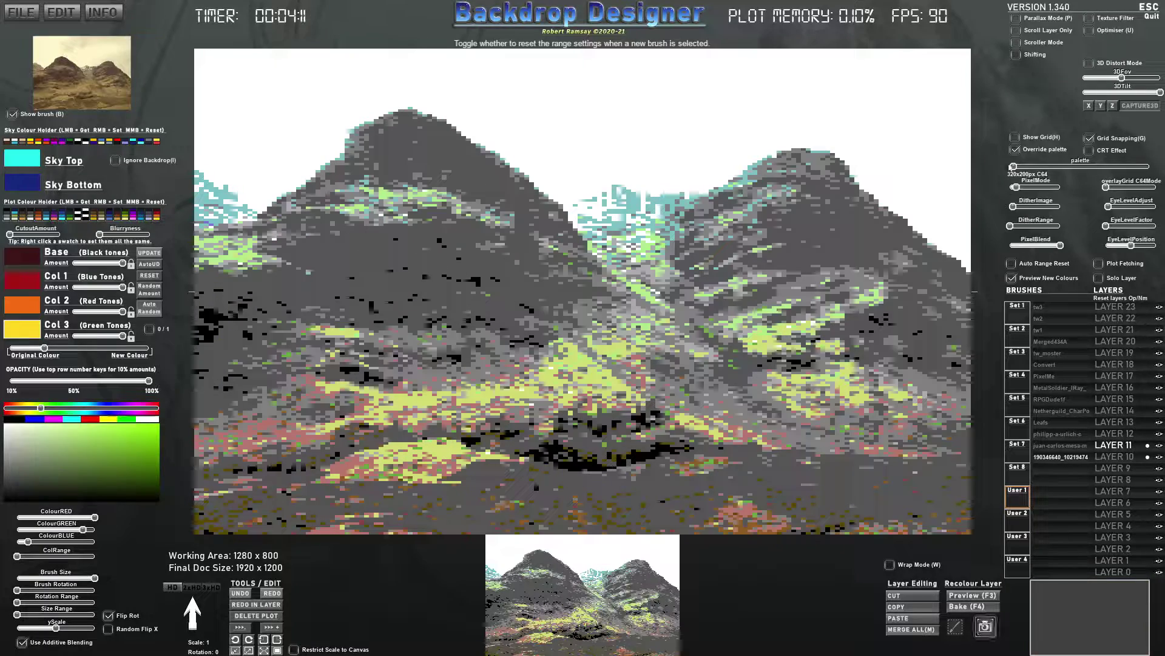
# - Switch to the finer 320x200px mode with the CUSTOMRR1 palette, raise the dither range, and choose a vertical-line dither image
pyautogui.moveTo(1017, 187); pyautogui.dragTo(1044, 173)
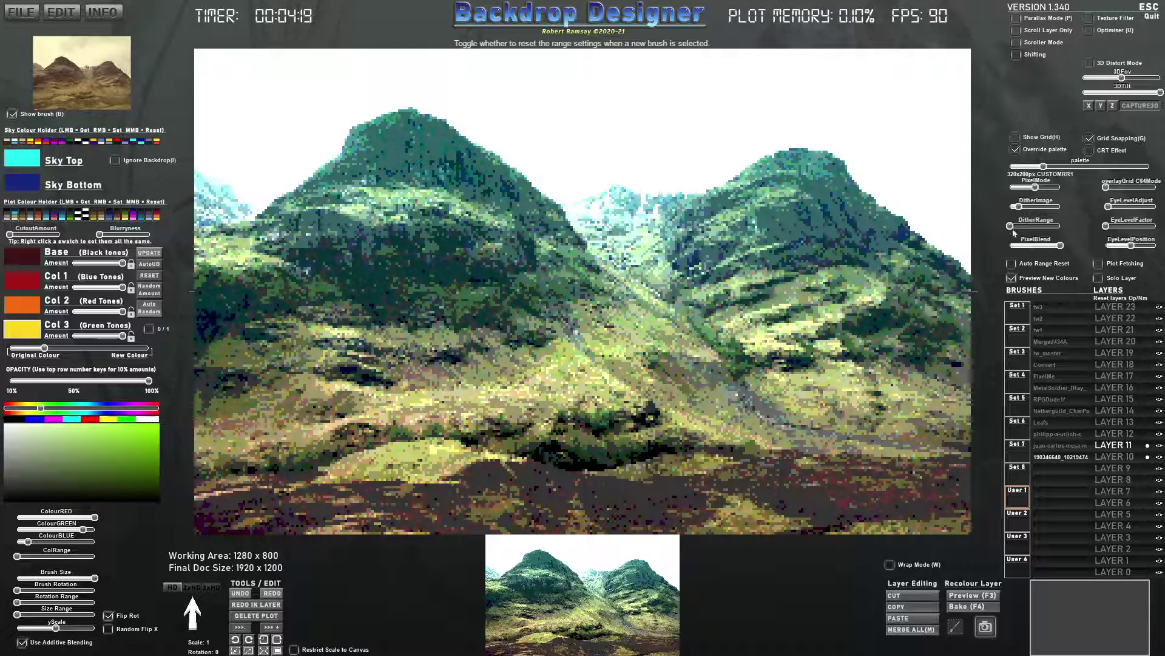
pyautogui.moveTo(1011, 227)
pyautogui.mouseDown()
pyautogui.moveTo(1011, 208)
pyautogui.moveTo(1023, 227)
pyautogui.mouseUp()
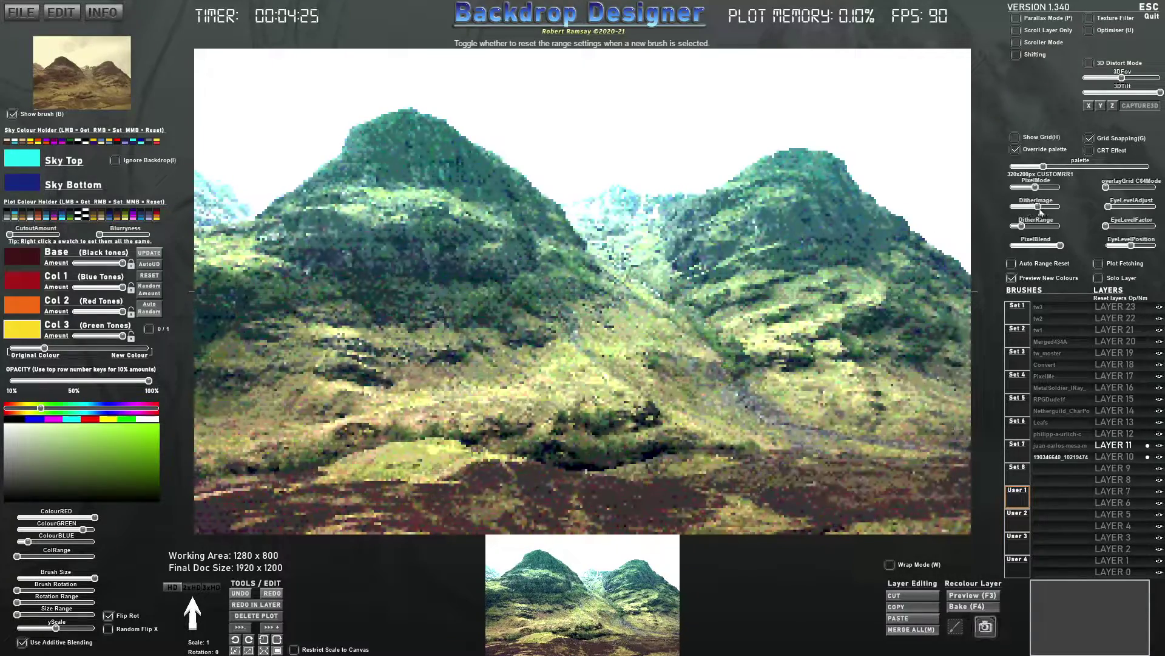
pyautogui.moveTo(1015, 207); pyautogui.dragTo(1021, 211)
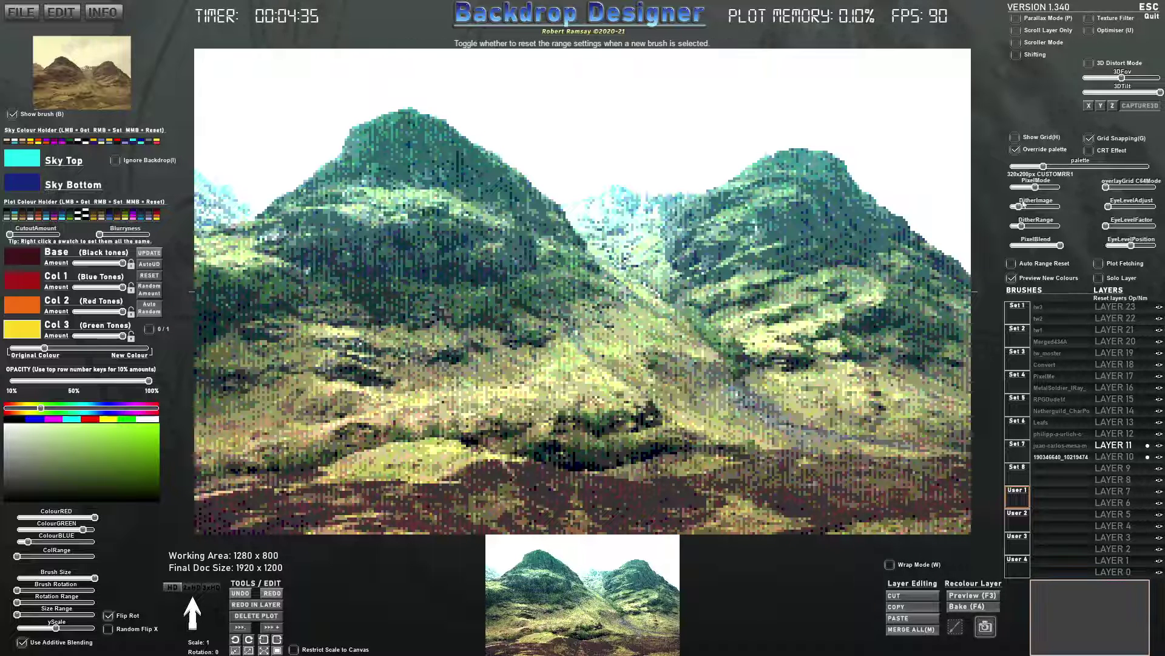
# - Turn off the pixel mode, capture the canvas as a new brush and stamp it over the mountains on layer 12
pyautogui.moveTo(1036, 187); pyautogui.dragTo(1010, 187)
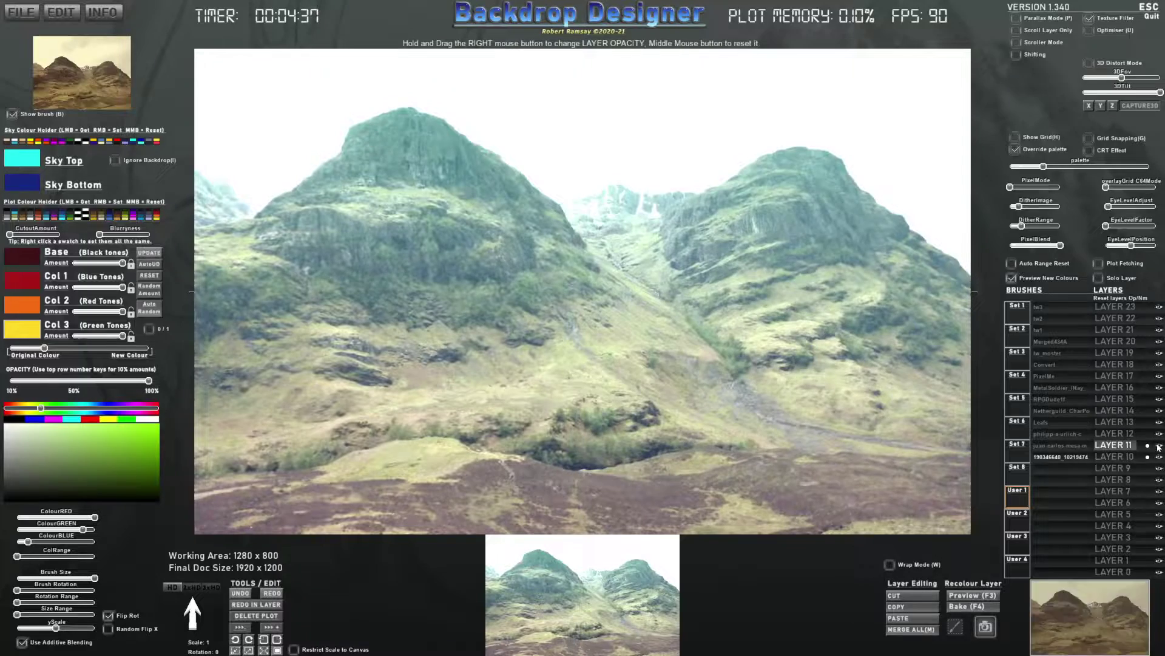
pyautogui.click(986, 626)
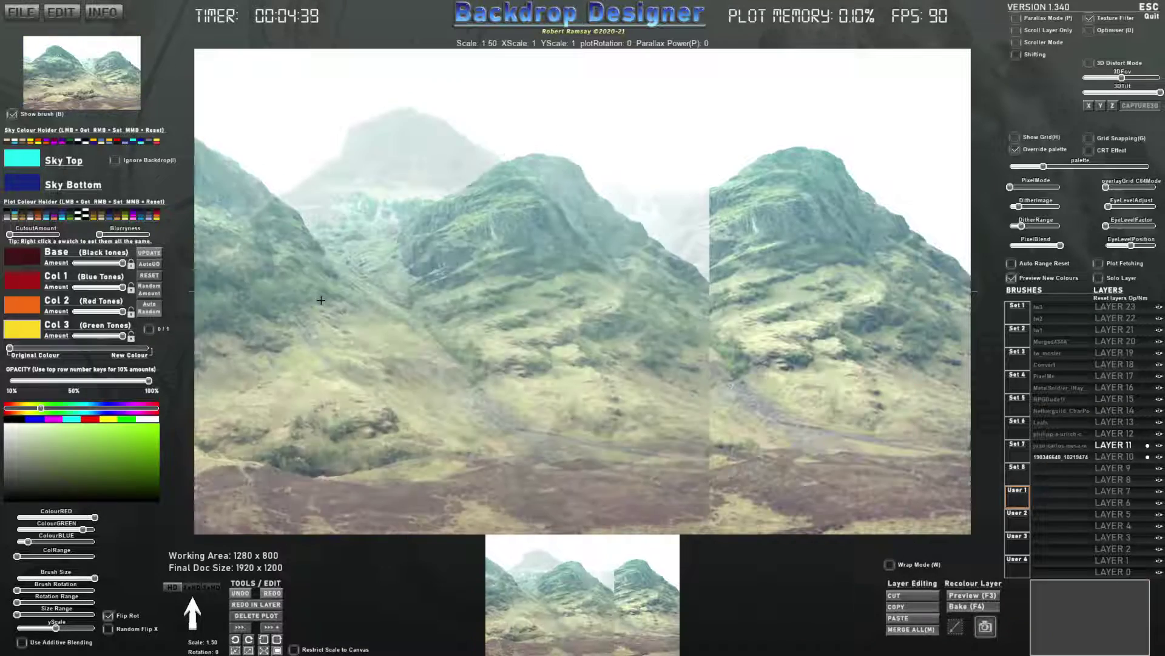
pyautogui.click(1117, 433)
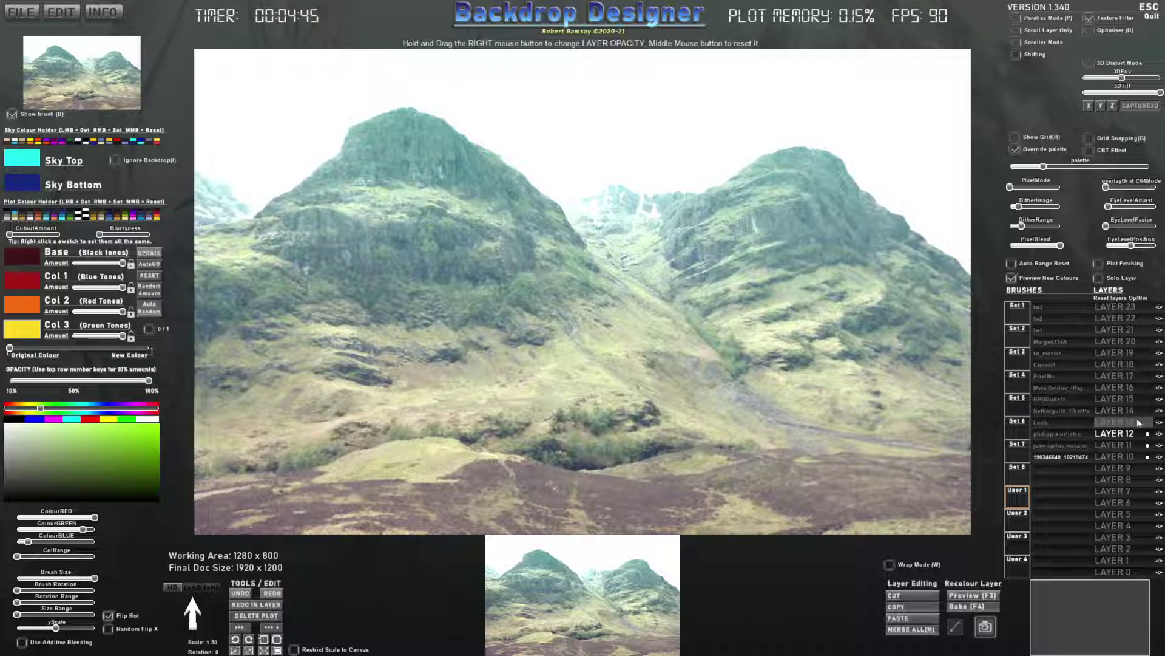
pyautogui.click(675, 195)
pyautogui.hotkey('ctrl', 'z')
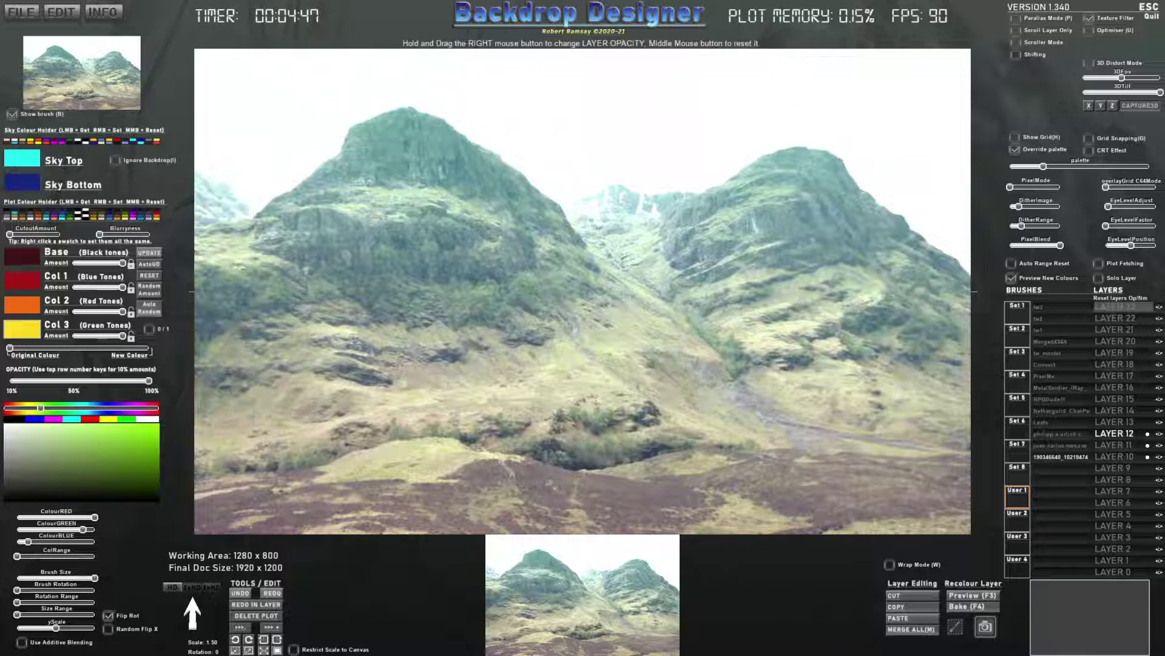
# - Apply the wide-pixel 320x200px mode with the C64 palette and the dark blue to cyan sky preset, ending at 100% plot opacity
pyautogui.click(1013, 187)
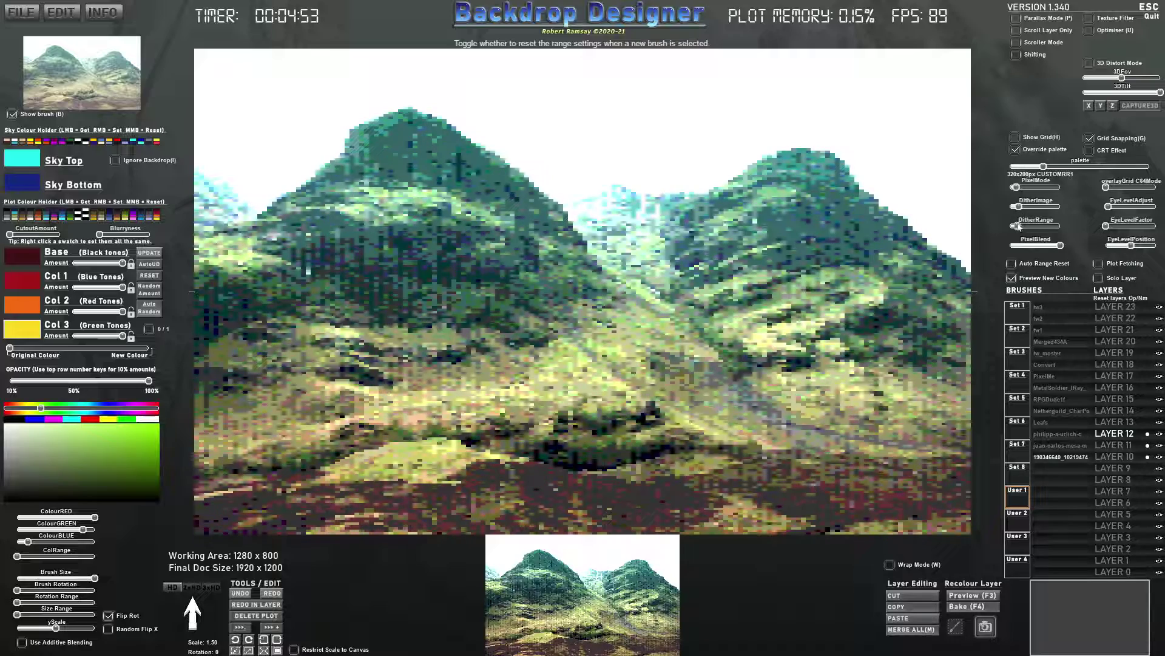
pyautogui.moveTo(1020, 189); pyautogui.dragTo(1024, 191)
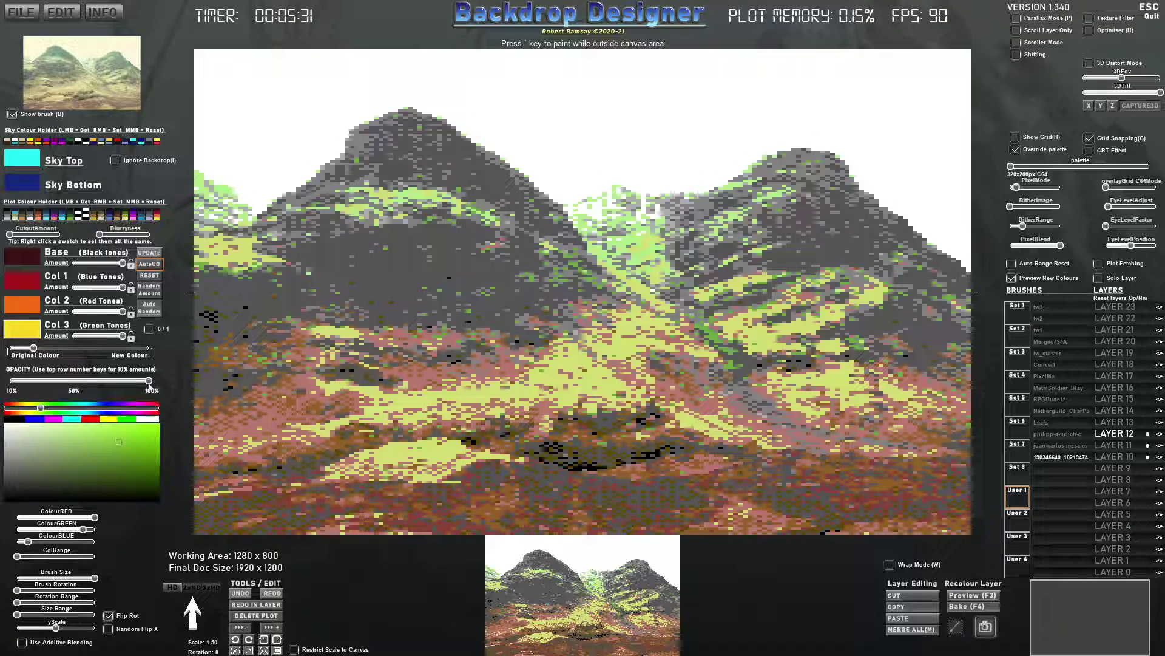
pyautogui.moveTo(150, 384); pyautogui.dragTo(86, 380)
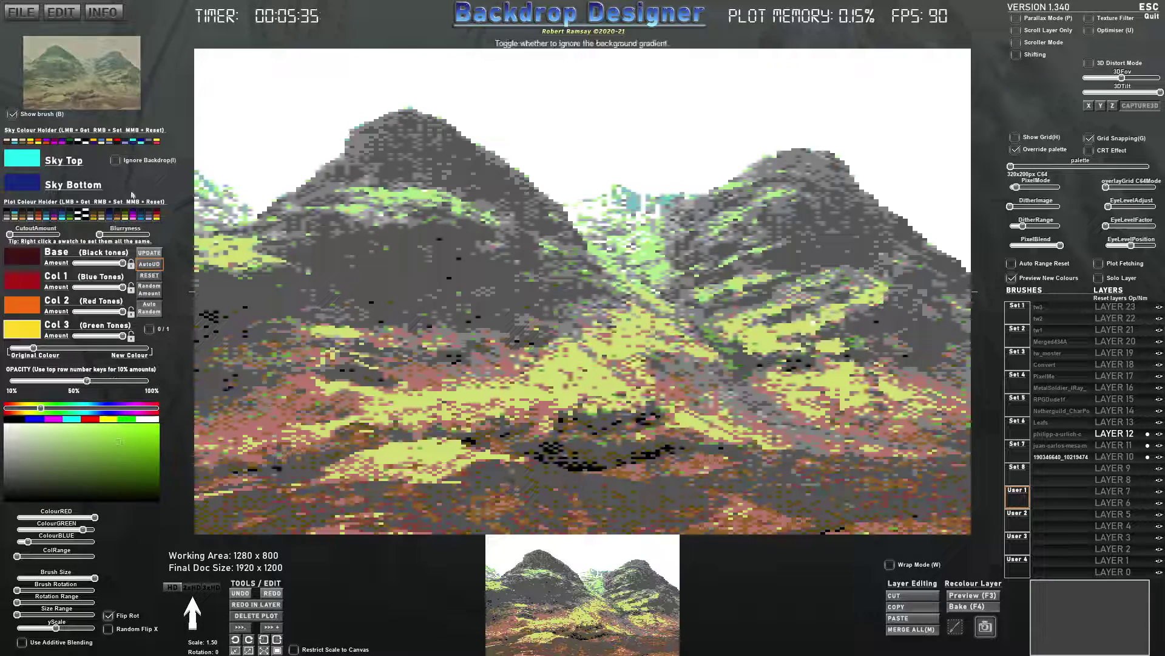
pyautogui.click(140, 142)
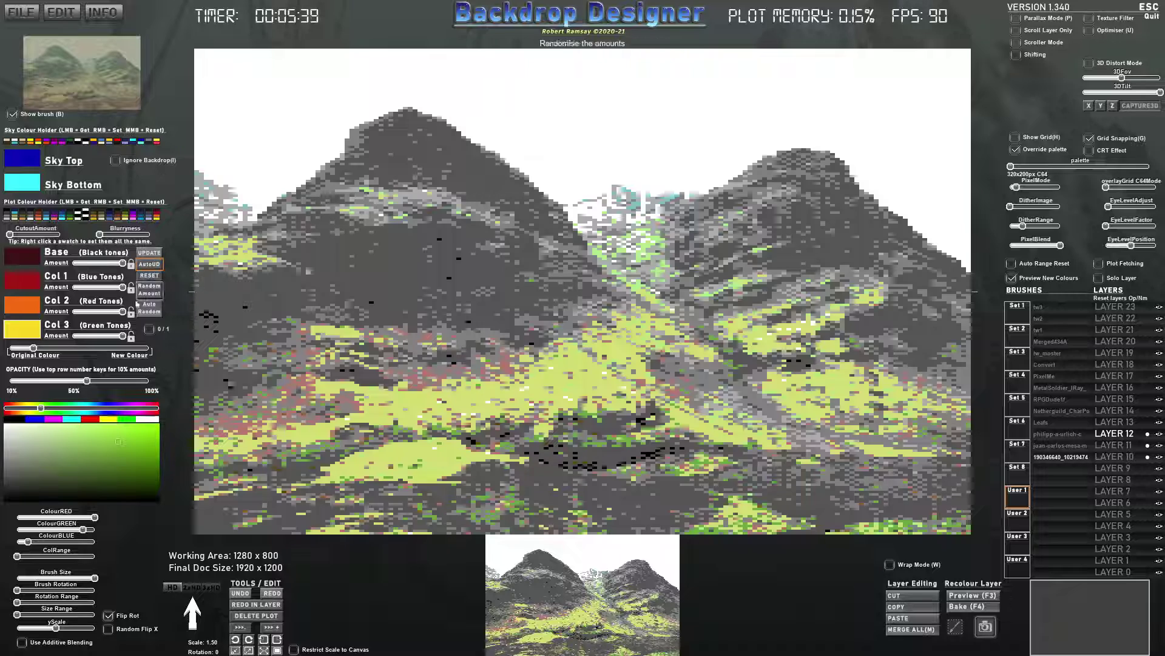
pyautogui.moveTo(86, 380); pyautogui.dragTo(149, 381)
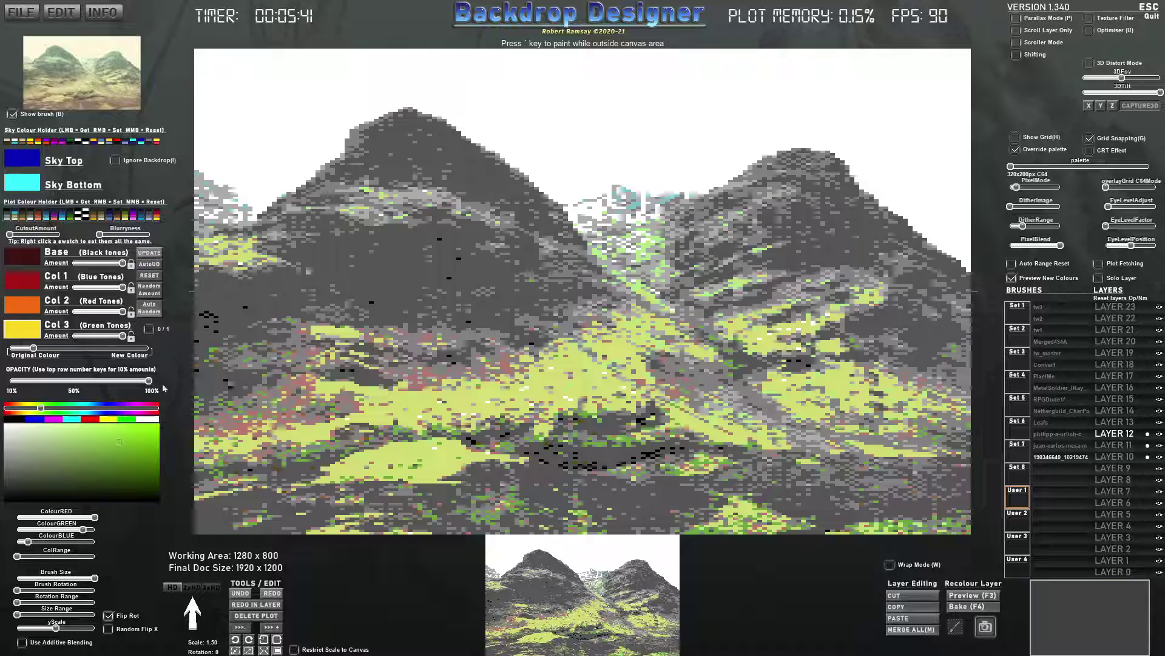
# - With layers 11 and 10 hidden, set the layer 12 plot to about 85% opacity and blend it over a third of the way towards New Colour
pyautogui.click(1158, 446)
pyautogui.click(1158, 457)
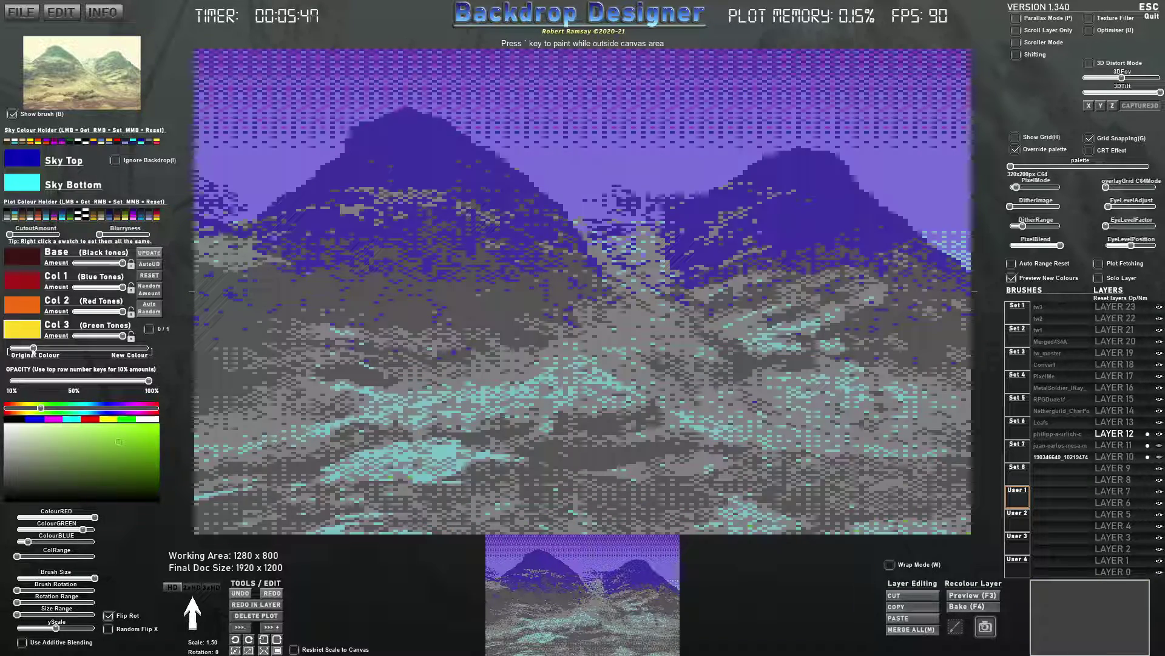
pyautogui.moveTo(88, 351); pyautogui.dragTo(10, 349)
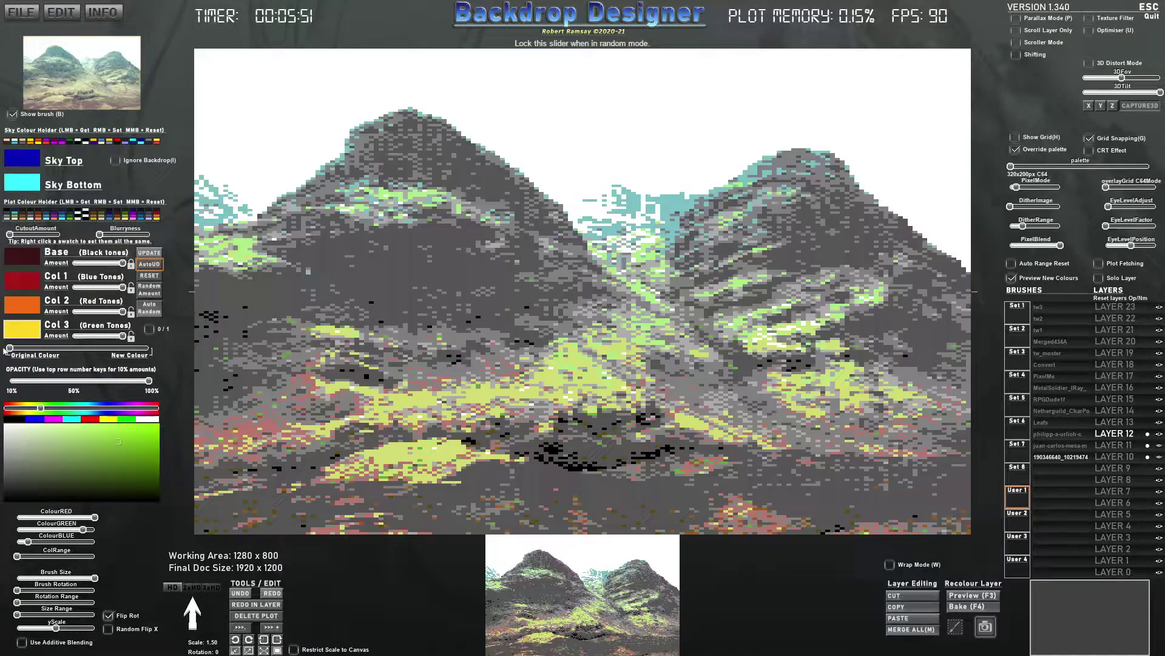
pyautogui.moveTo(149, 380)
pyautogui.mouseDown()
pyautogui.moveTo(91, 383)
pyautogui.moveTo(129, 383)
pyautogui.mouseUp()
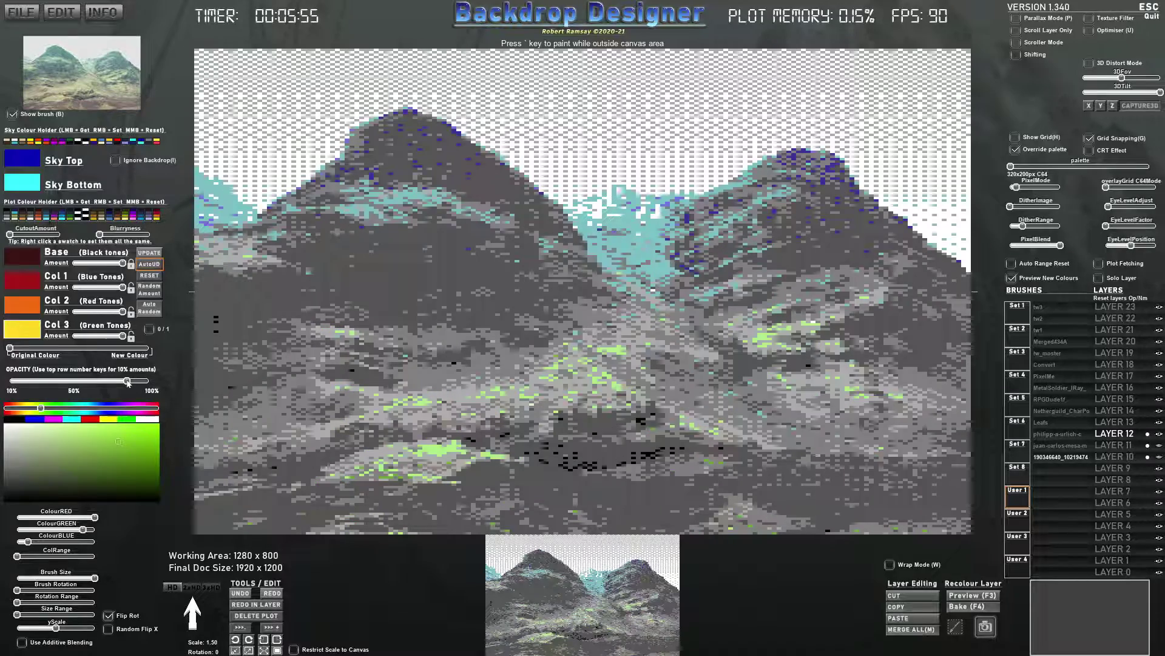
pyautogui.moveTo(46, 356)
pyautogui.mouseDown()
pyautogui.moveTo(79, 357)
pyautogui.moveTo(62, 357)
pyautogui.mouseUp()
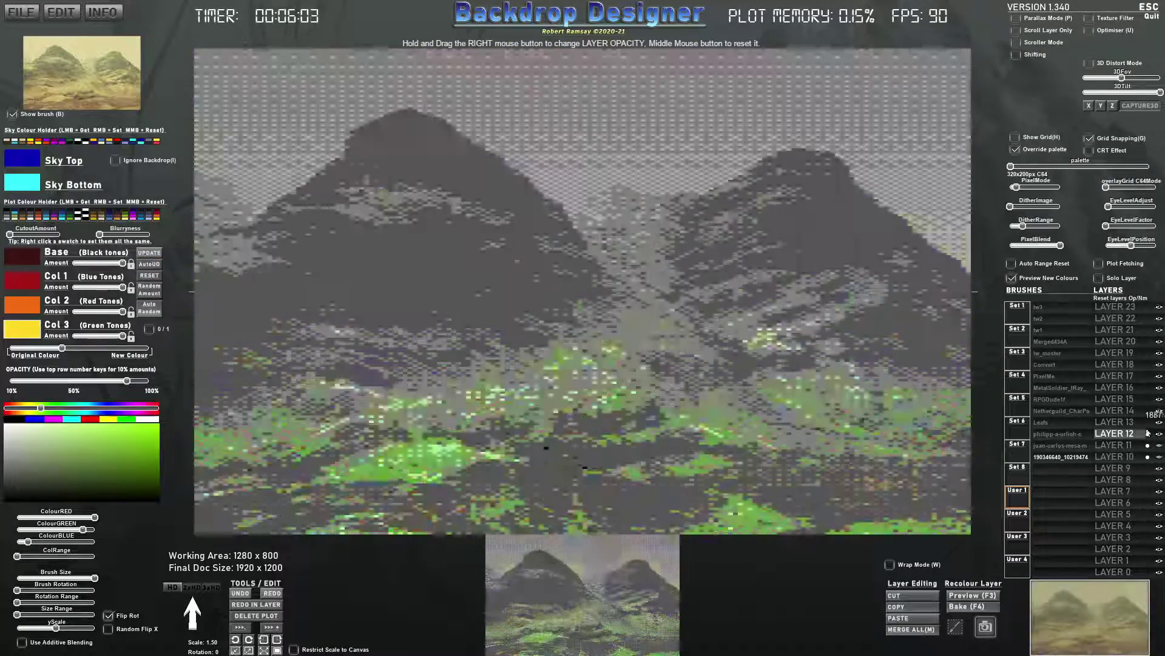
# - Show layers 11 and 10 again and readjust layer 11's opacity
pyautogui.click(1158, 445)
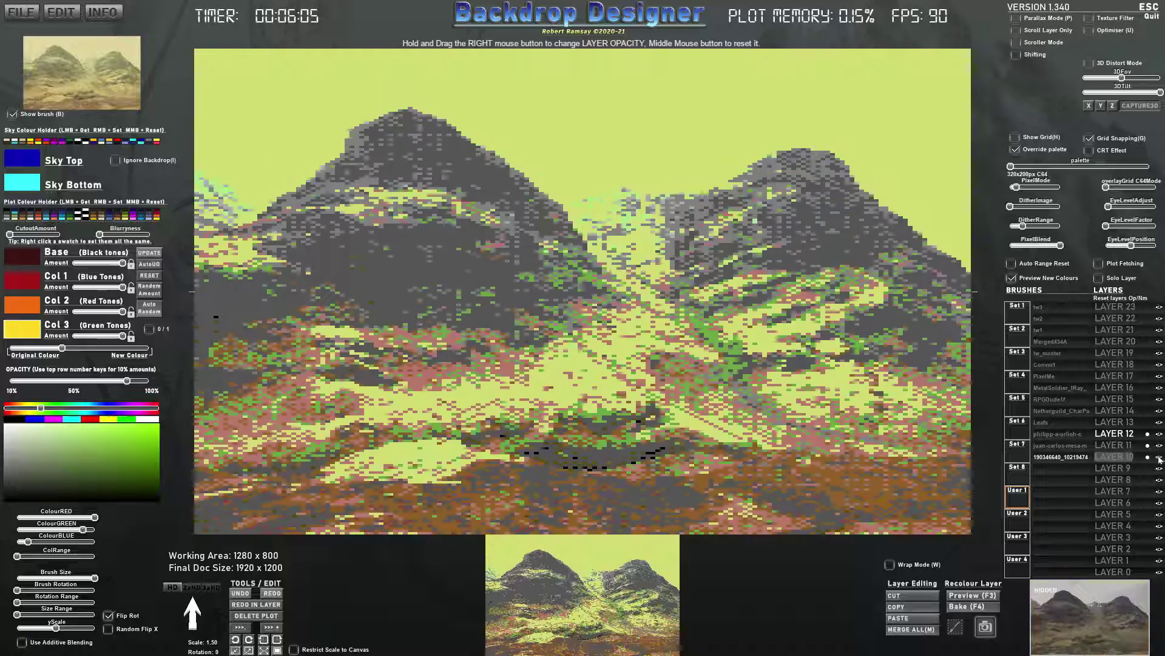
pyautogui.click(1158, 457)
pyautogui.moveTo(1121, 448); pyautogui.dragTo(1148, 459)
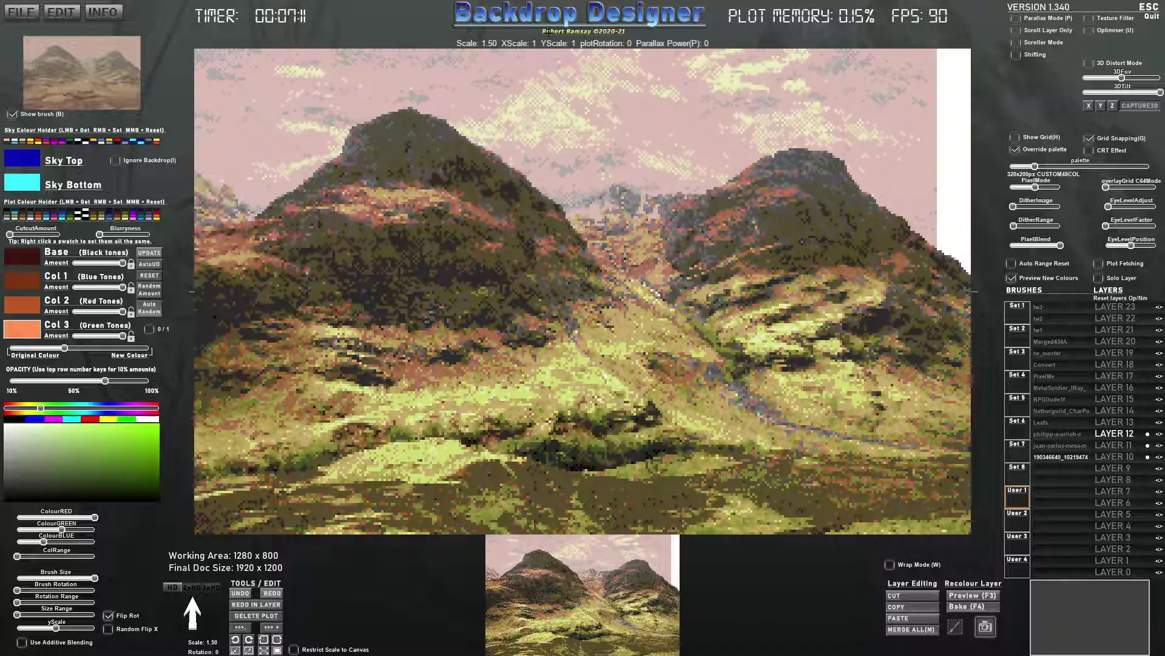
# - Open the developer's itch.io store in the browser and look over the Backdrop Designer product page
pyautogui.click(107, 15)
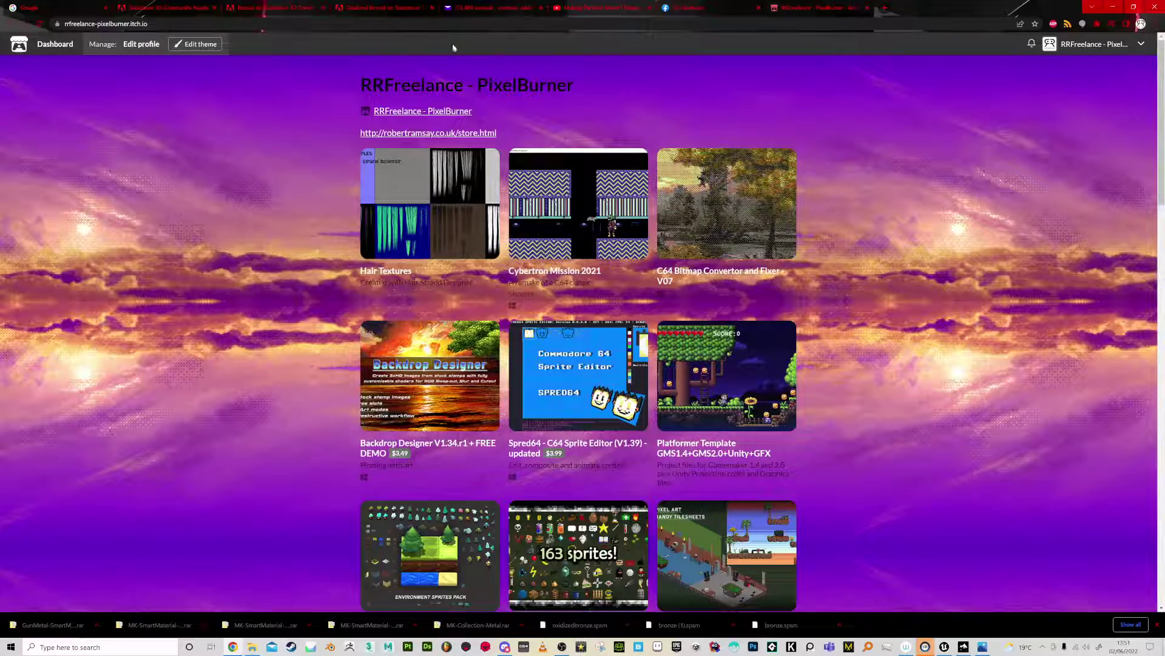
pyautogui.scroll(-4, 582, 602)
pyautogui.scroll(4, 480, 409)
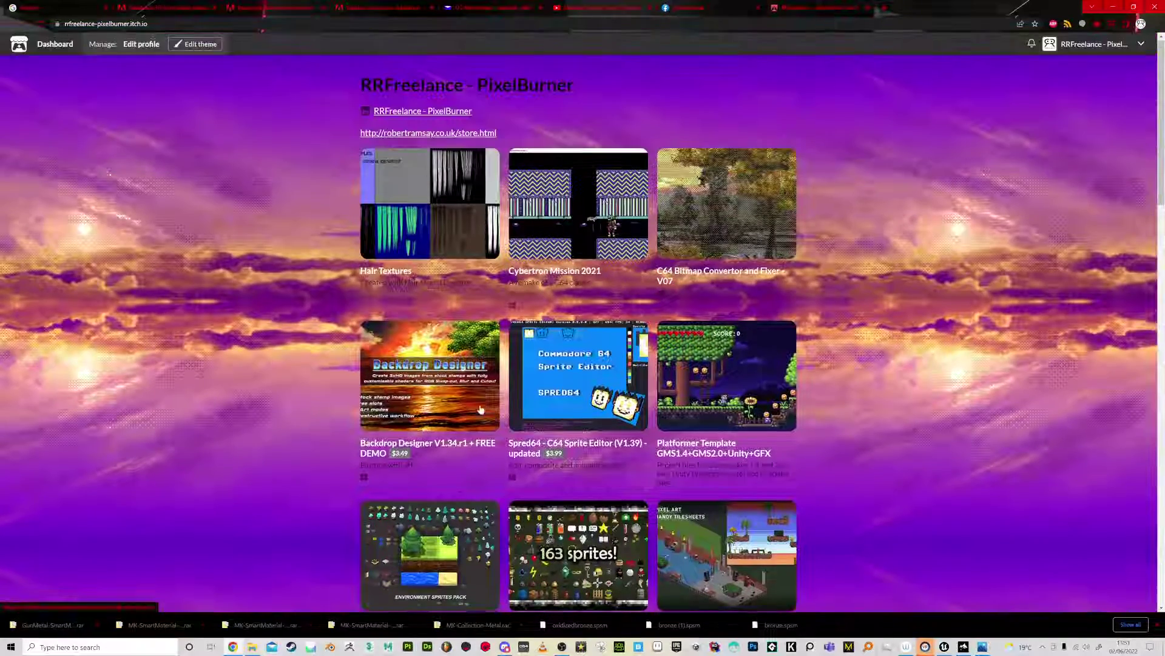
pyautogui.click(413, 417)
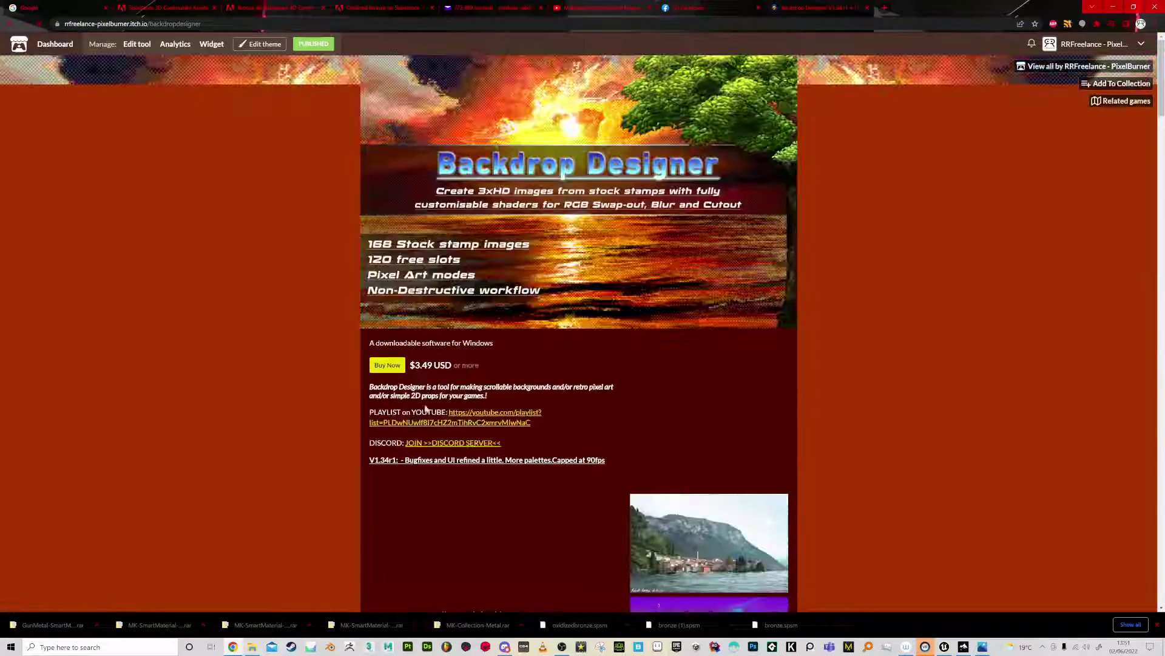
pyautogui.scroll(-3, 232, 417)
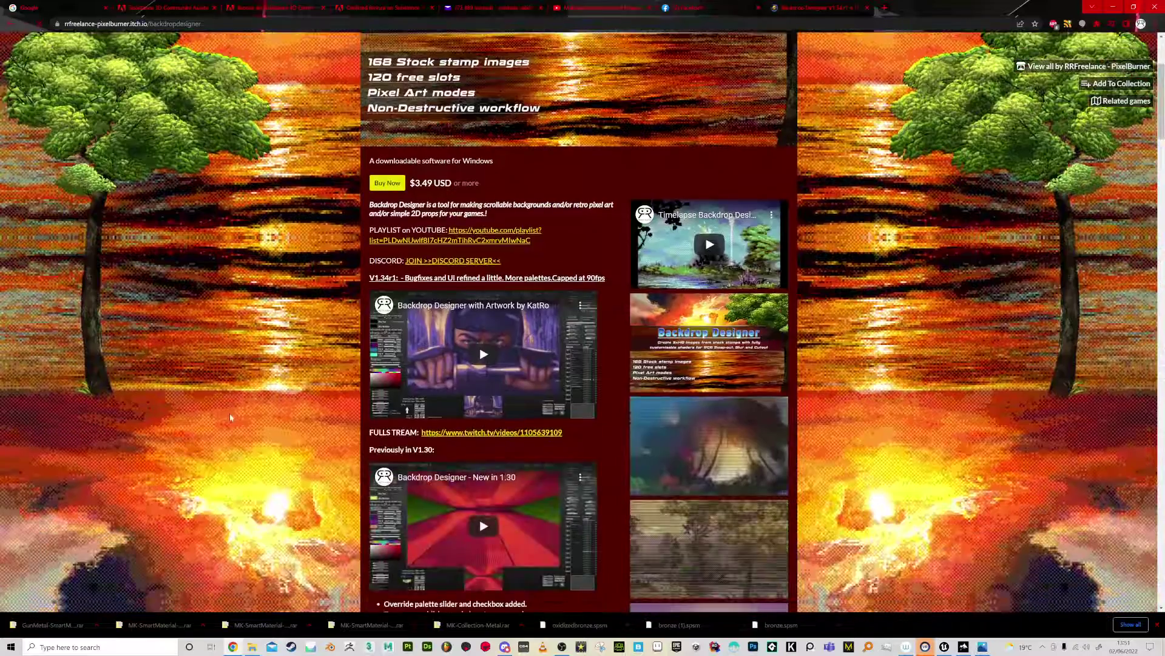
pyautogui.scroll(3, 231, 417)
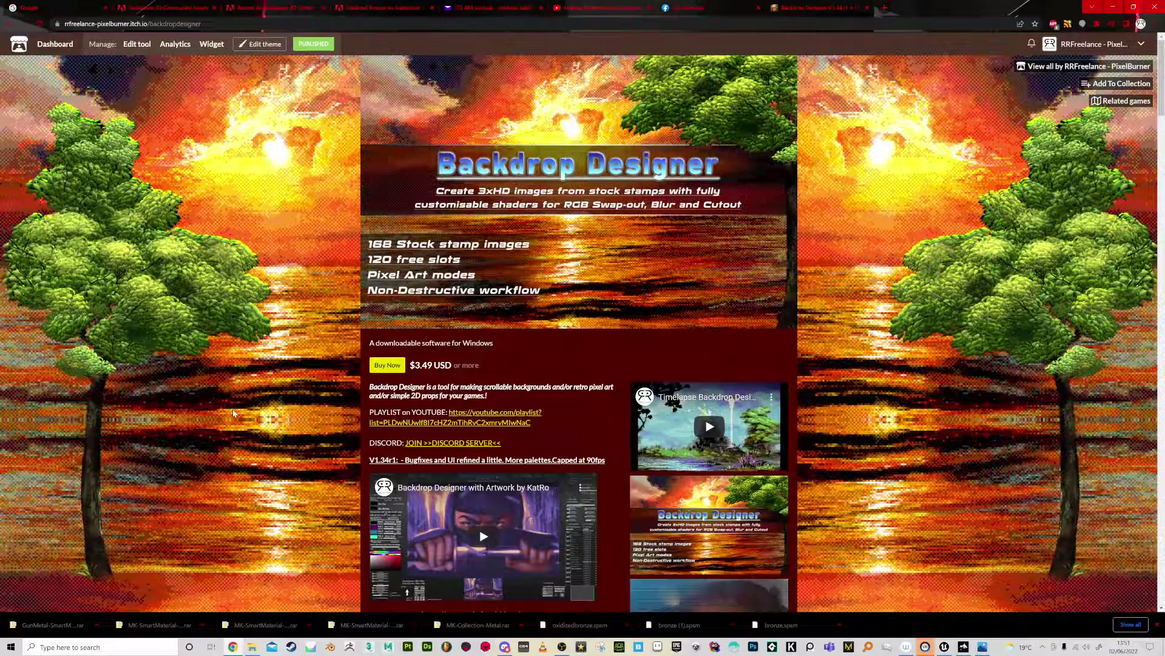